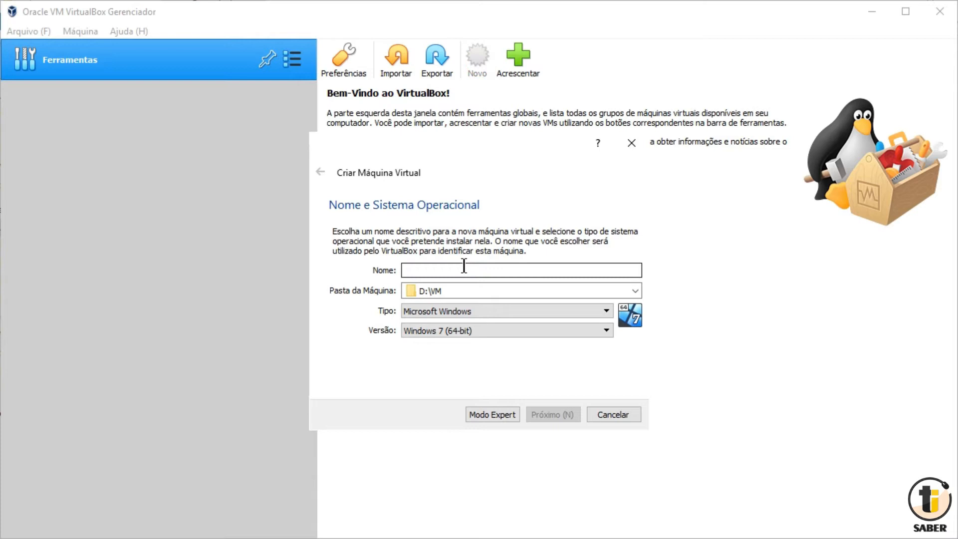
- Name the new virtual machine W2012R2 and set its version to Windows 2012 (64-bit)
type("W")
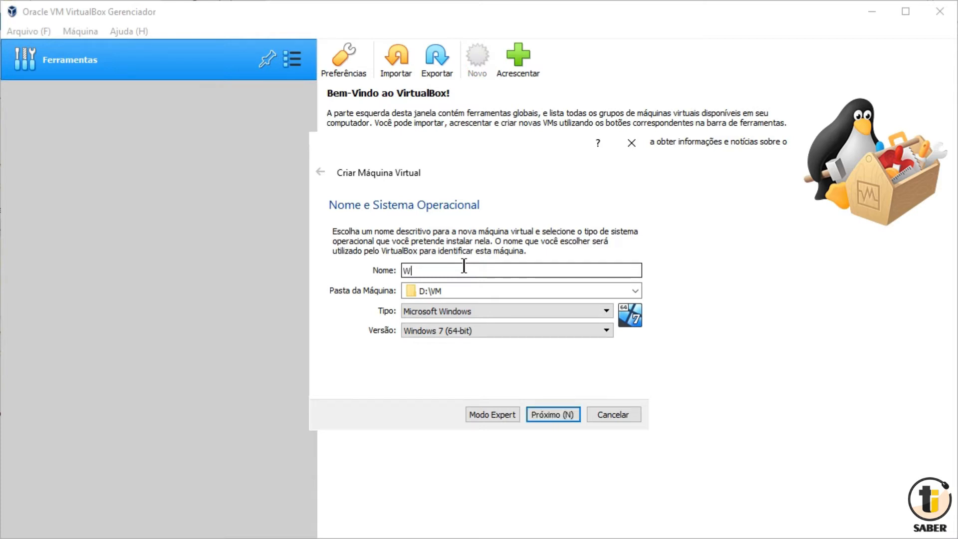
type("2012R2")
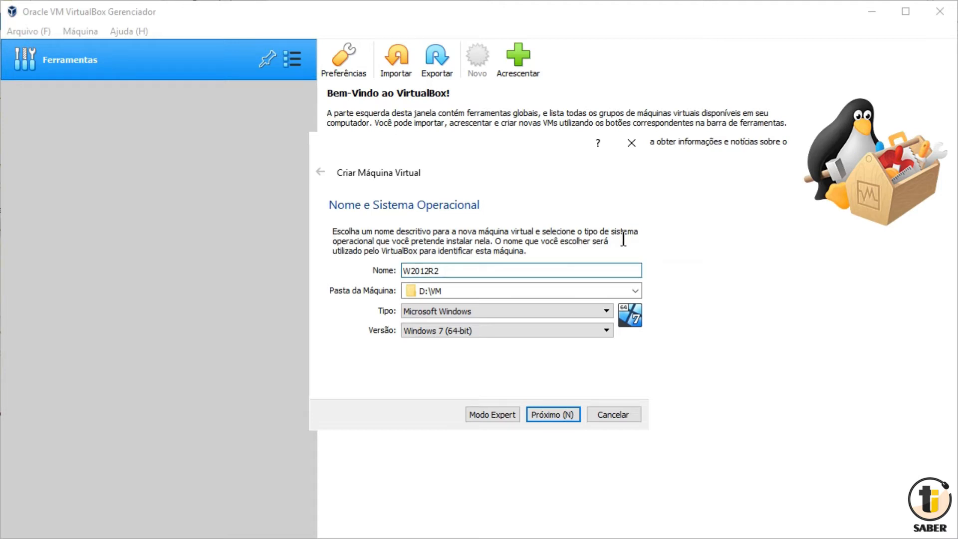
left_click(605, 330)
scroll(607, 369, "down", 3)
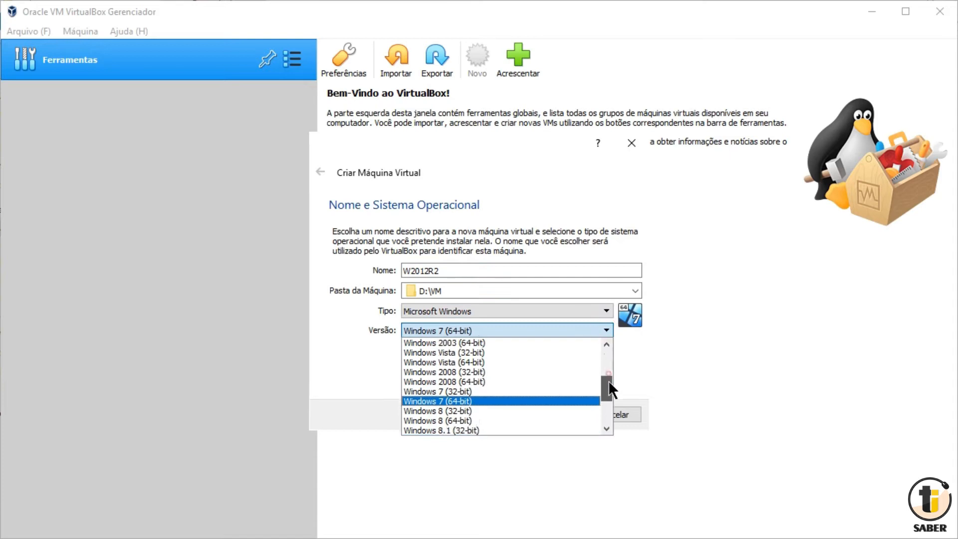
left_click(560, 390)
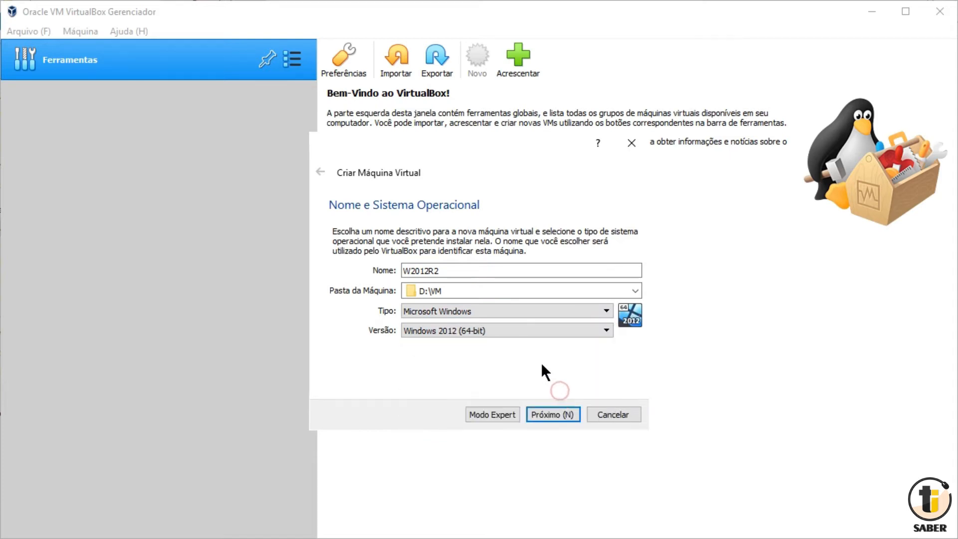
left_click(554, 415)
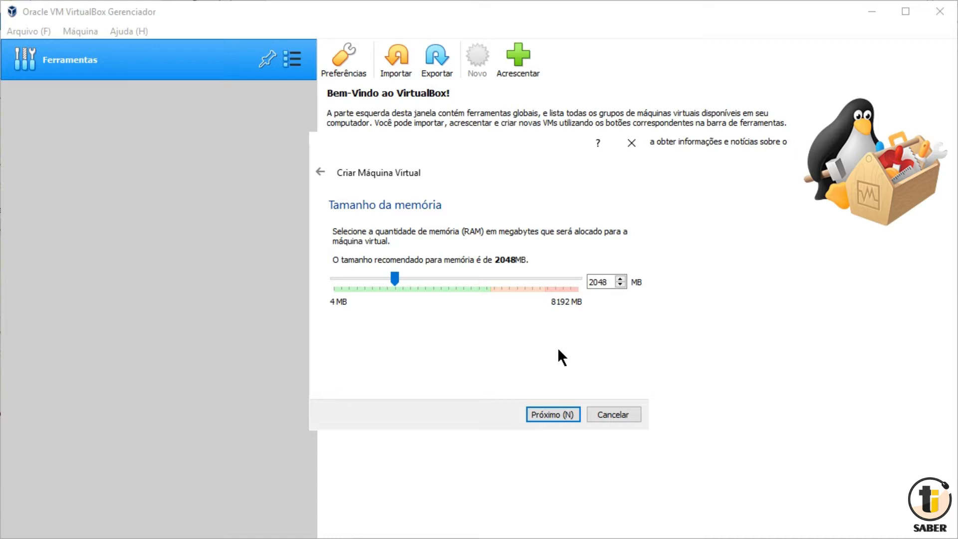
- Accept 2048 MB of memory and create a dynamically allocated 50 GB VDI virtual hard disk for the machine
left_click(560, 411)
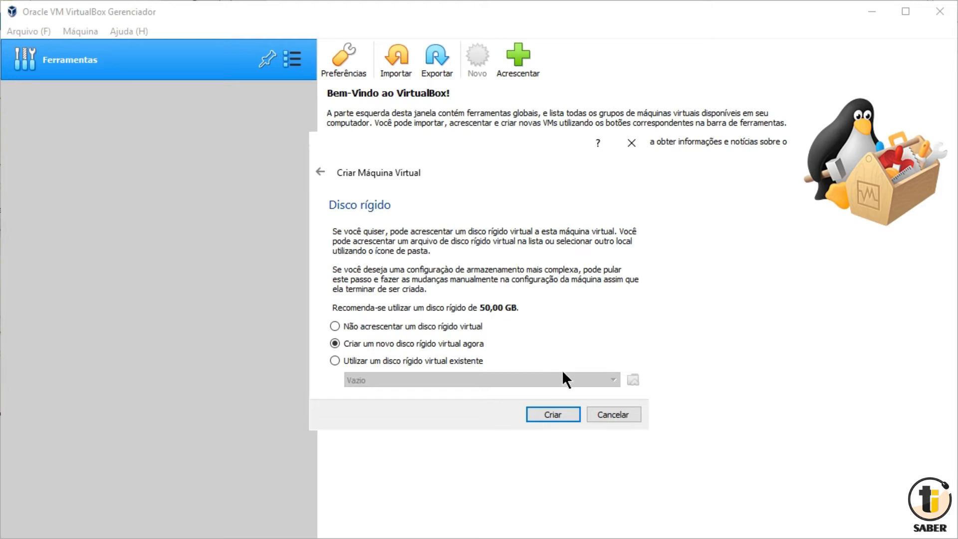
left_click(561, 413)
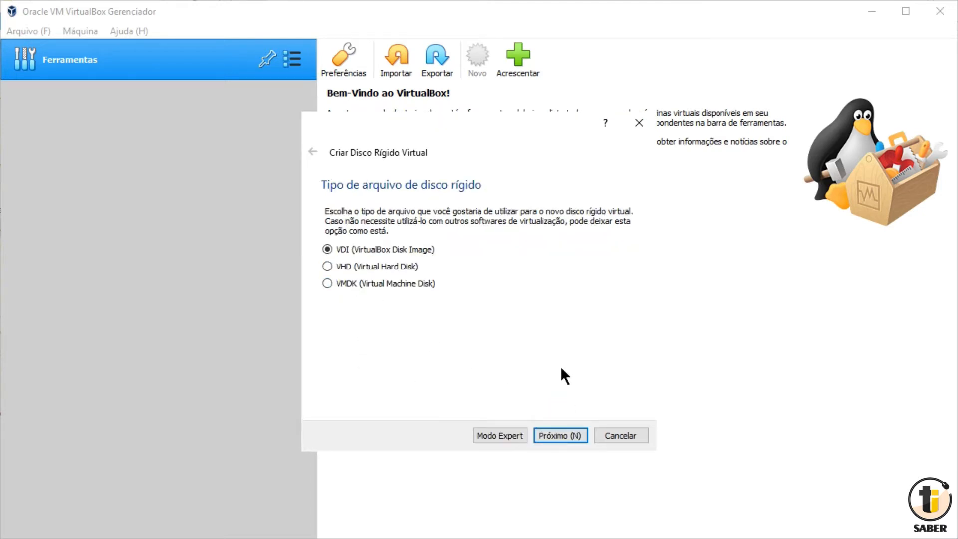
left_click(566, 432)
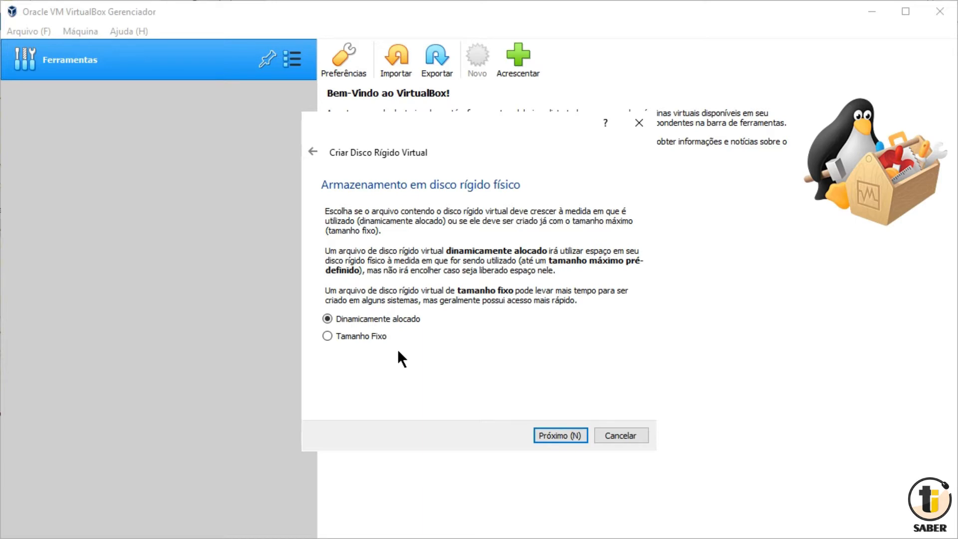
left_click(566, 435)
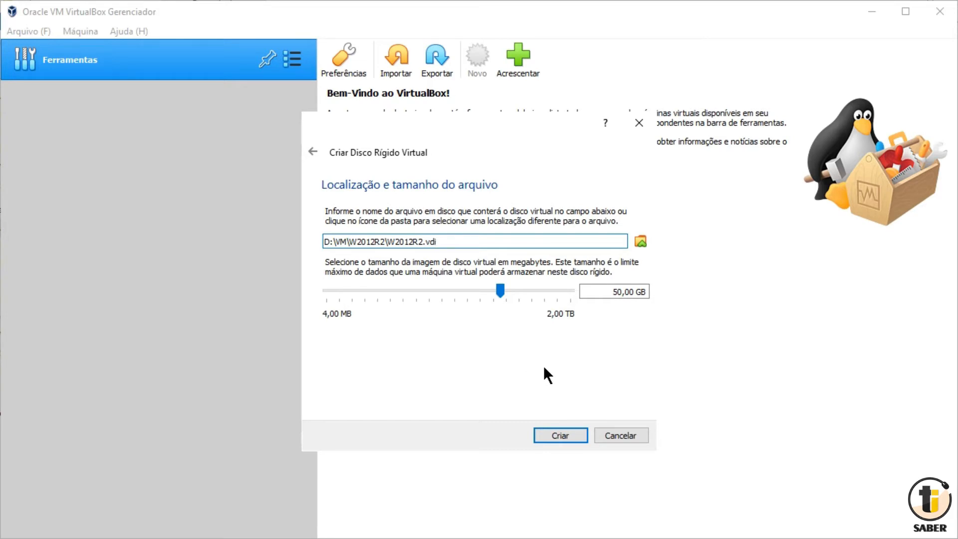
left_click(566, 433)
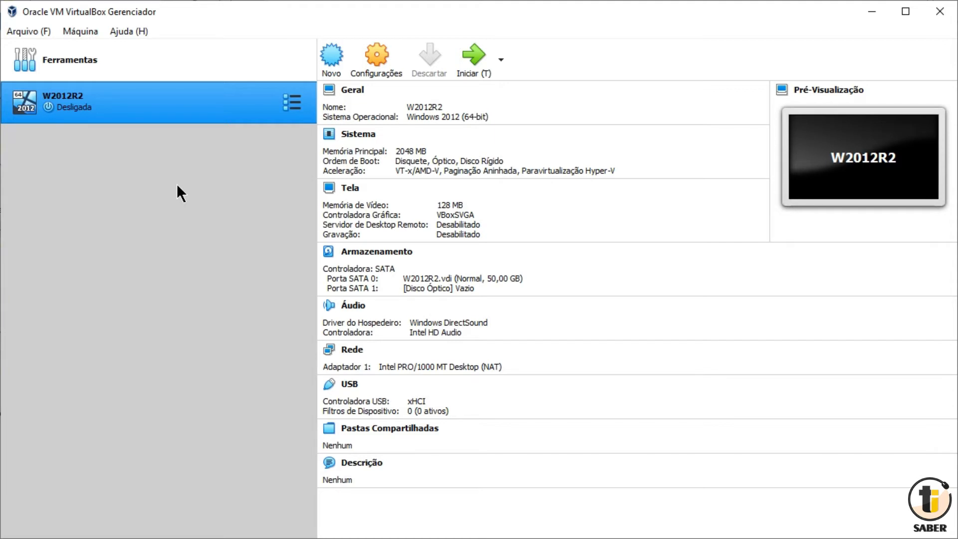
- Remove the floppy drive from W2012R2's boot order and set its processor count to 2
left_click(368, 136)
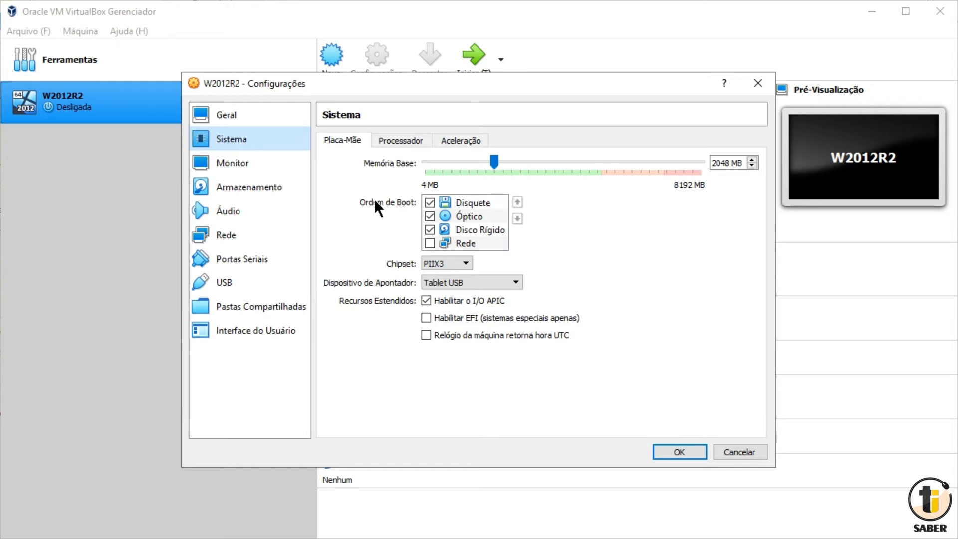
left_click(429, 201)
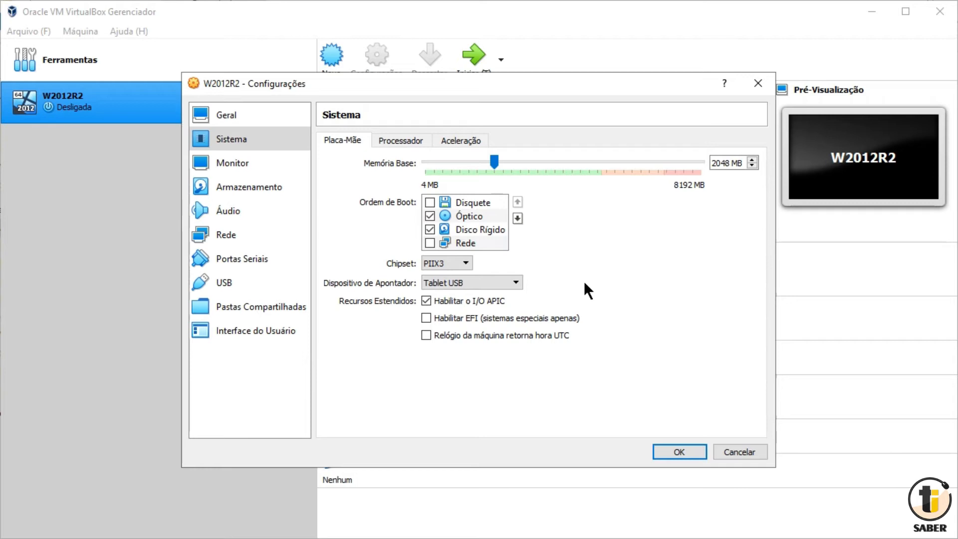
left_click(407, 142)
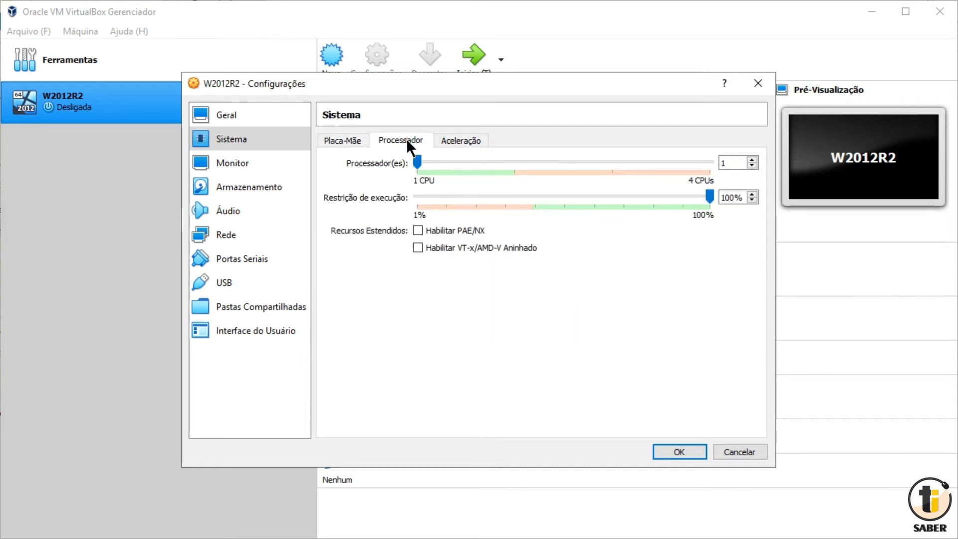
left_click(511, 157)
- Enable network adapter 2 attached to Rede Interna, keep adapter 1 on NAT, and save the machine settings
left_click(222, 236)
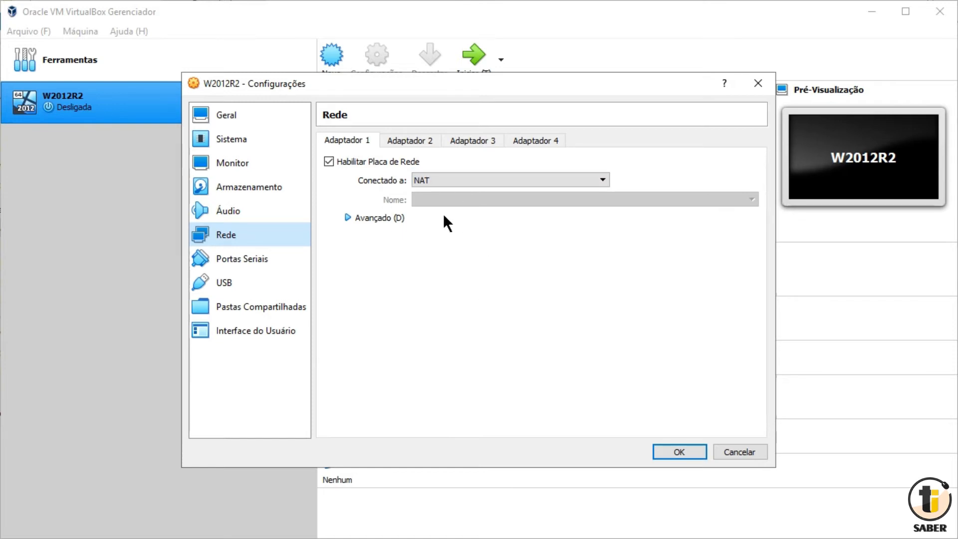
left_click(409, 136)
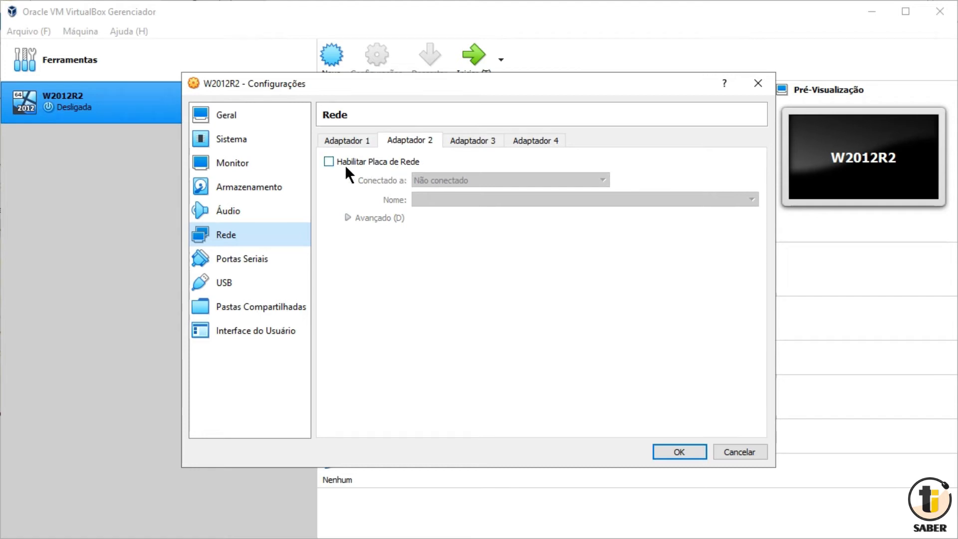
left_click(328, 161)
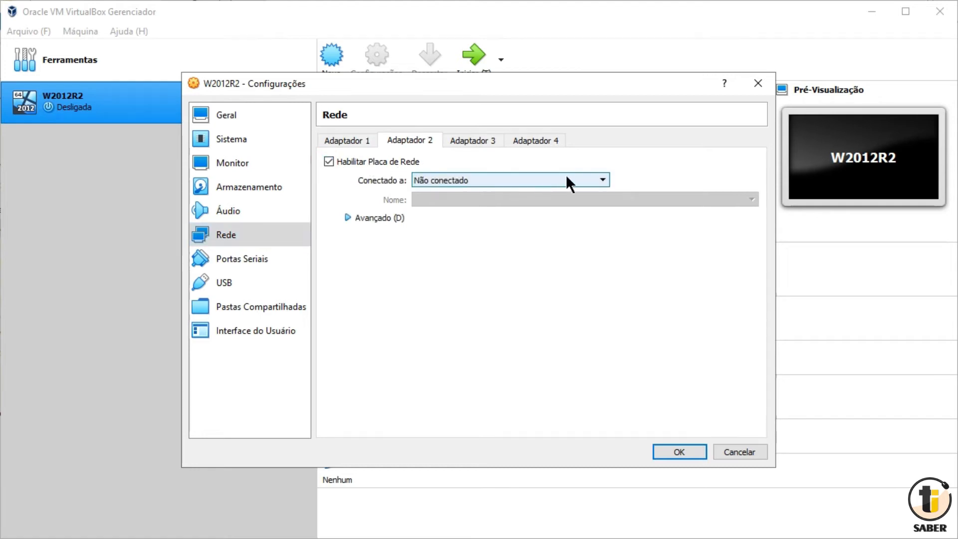
left_click(602, 178)
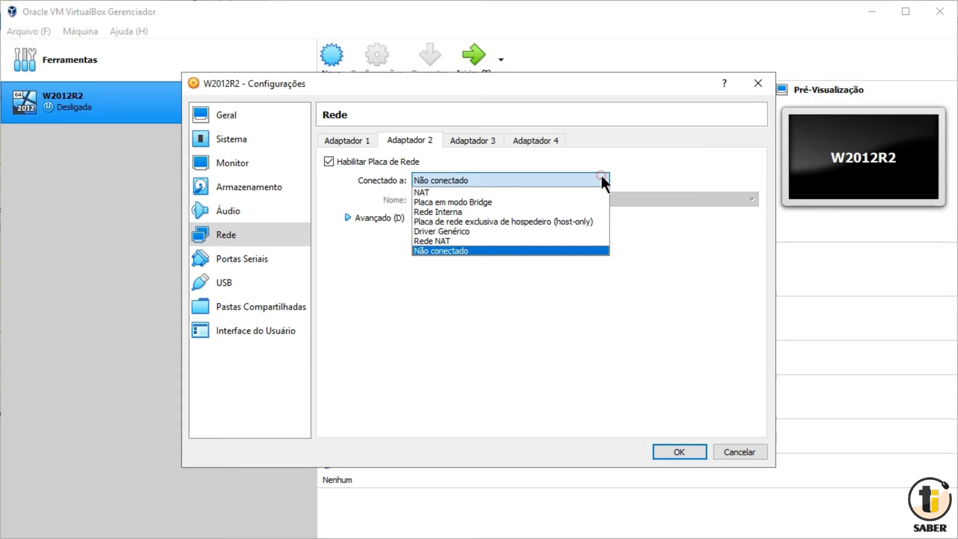
left_click(485, 212)
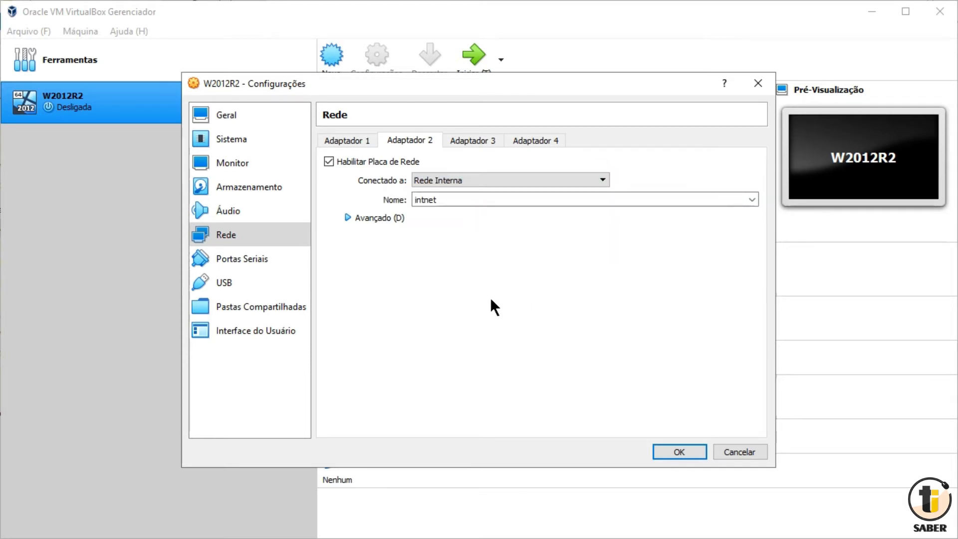
left_click(357, 141)
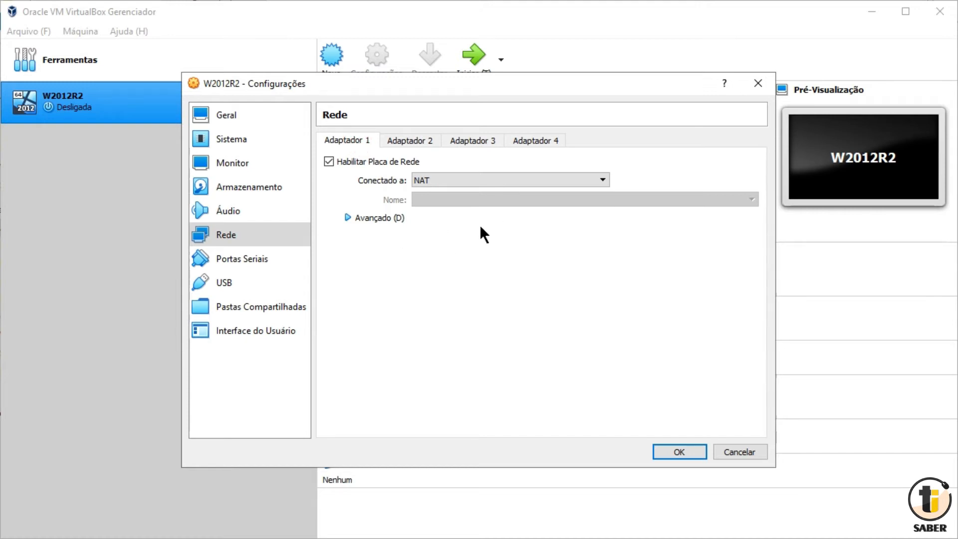
left_click(412, 141)
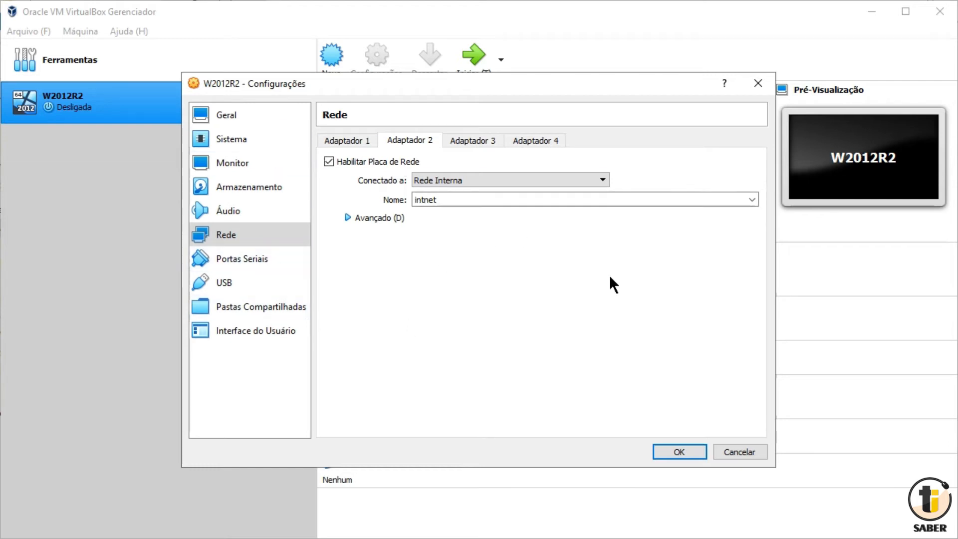
left_click(681, 452)
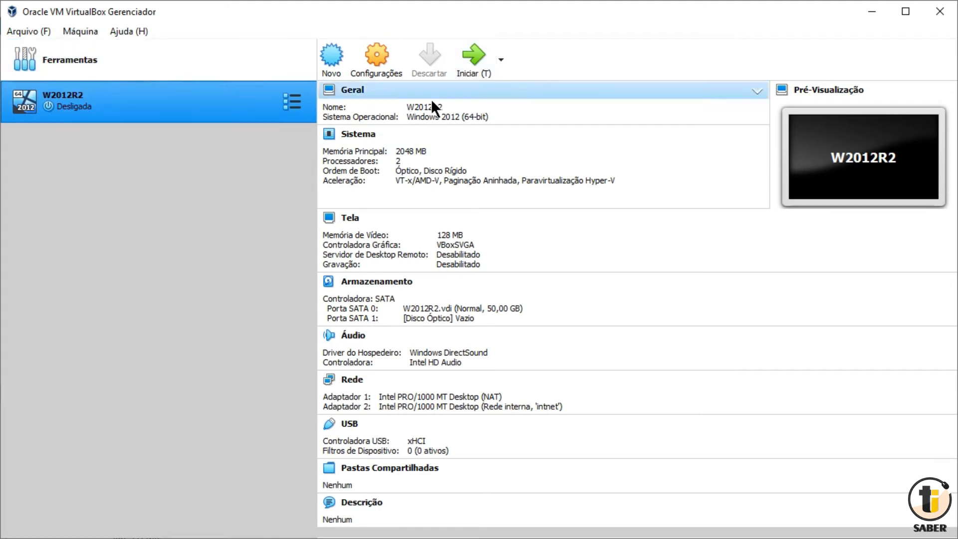
- Start the W2012R2 machine and boot it from the W2012R2.ISO image stored in the Área de Trabalho folder
left_click(470, 63)
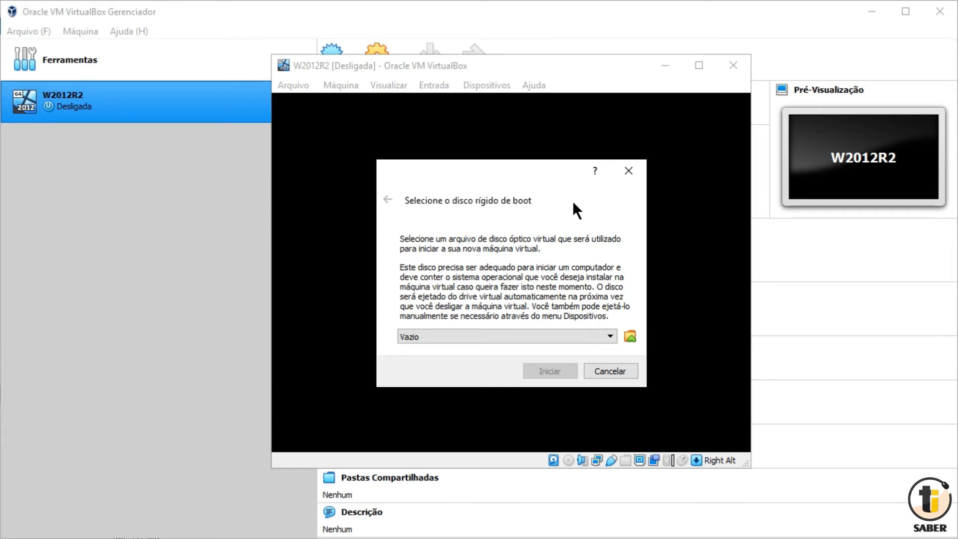
left_click(611, 336)
left_click(610, 335)
left_click(611, 333)
left_click(609, 334)
left_click(628, 334)
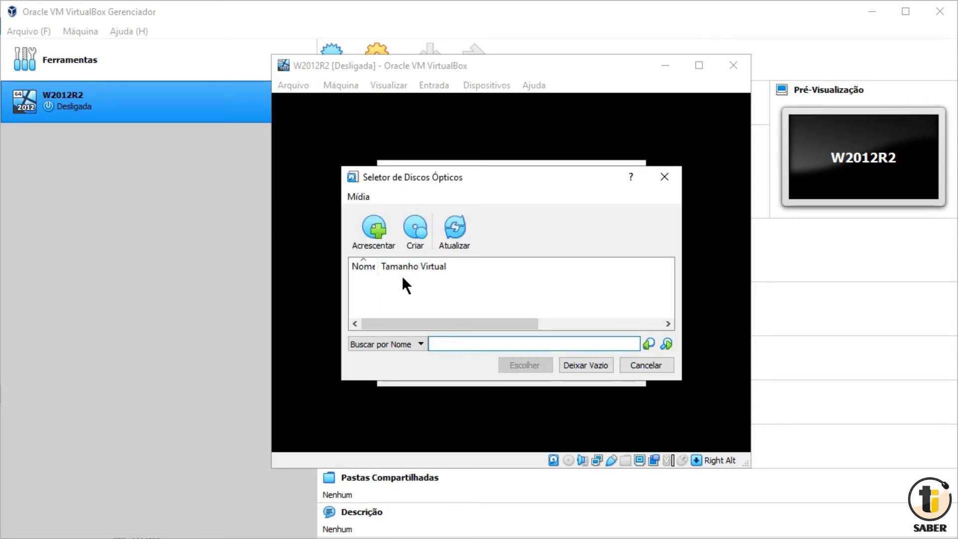
left_click(381, 235)
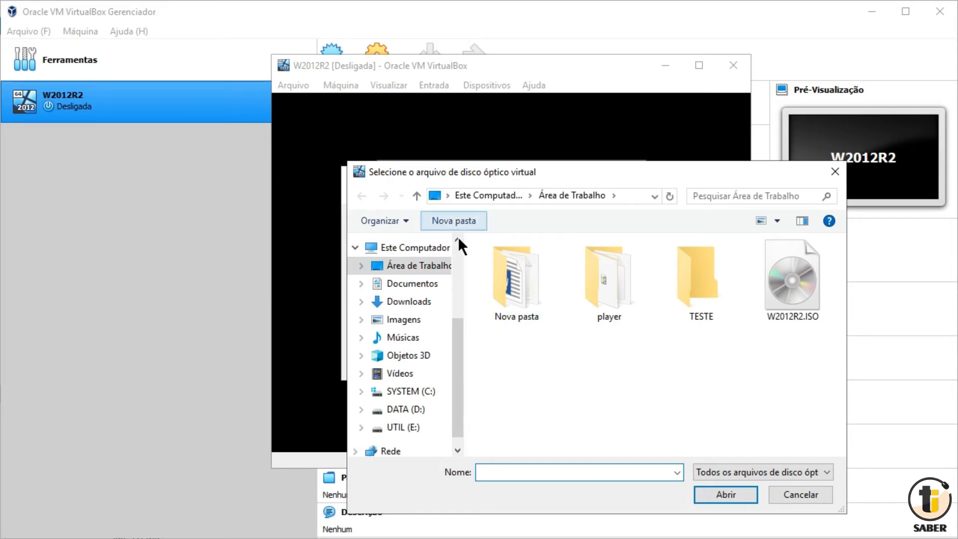
left_click(423, 264)
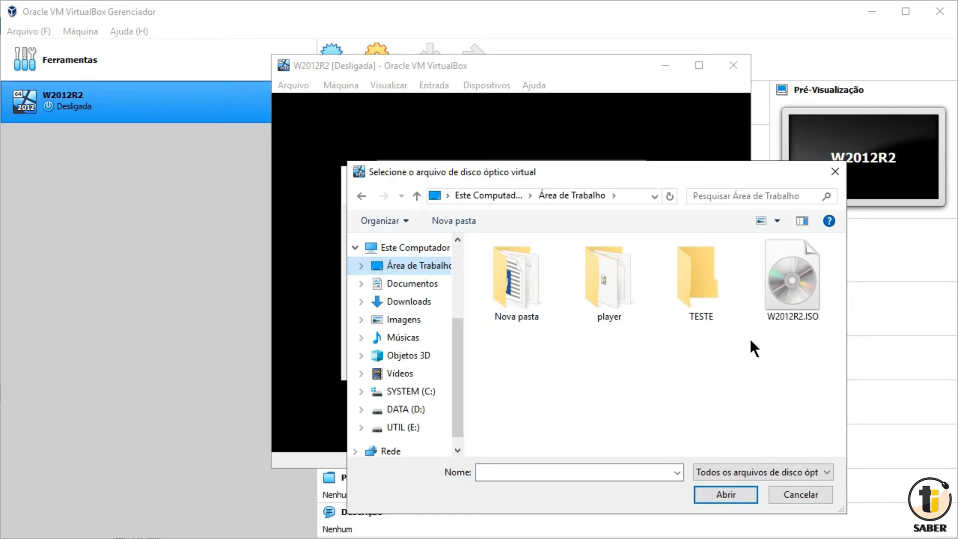
double_click(801, 289)
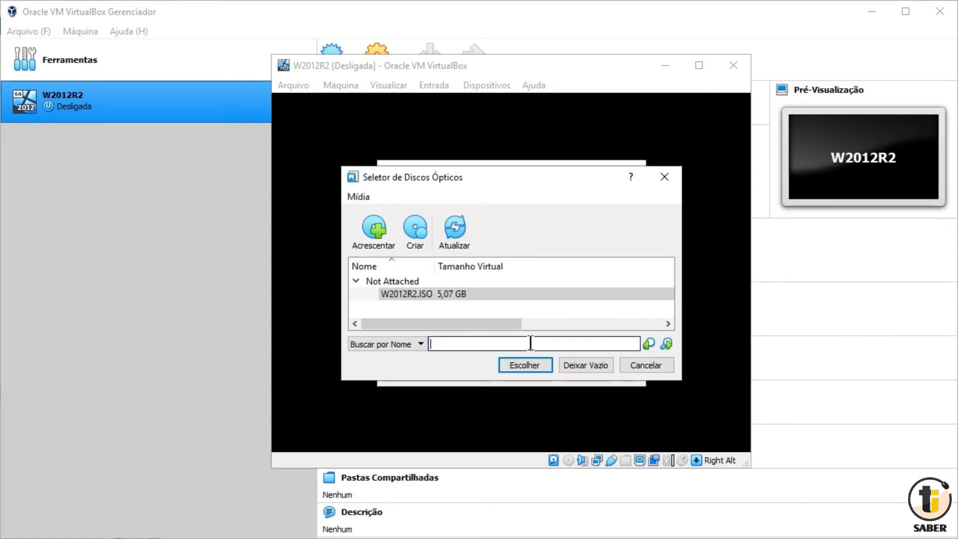
left_click(522, 363)
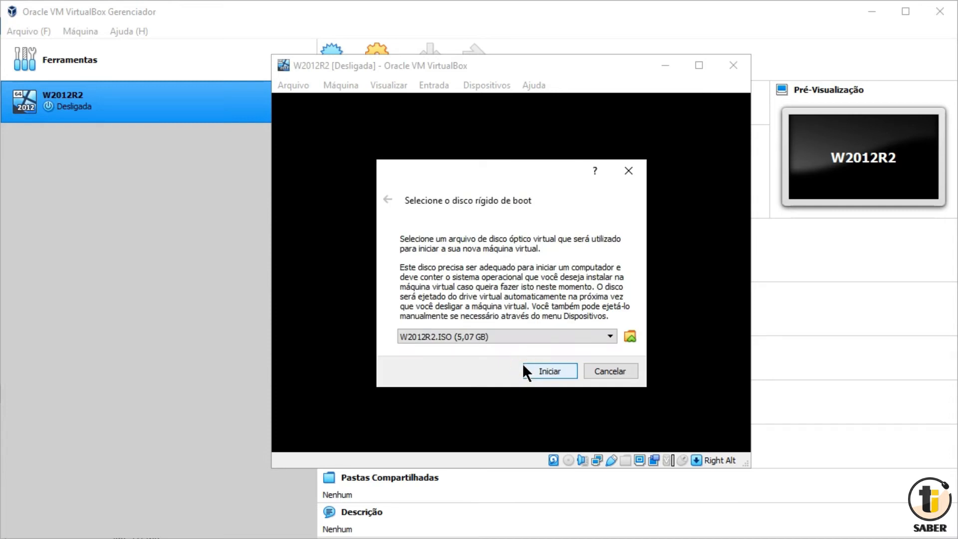
left_click(551, 369)
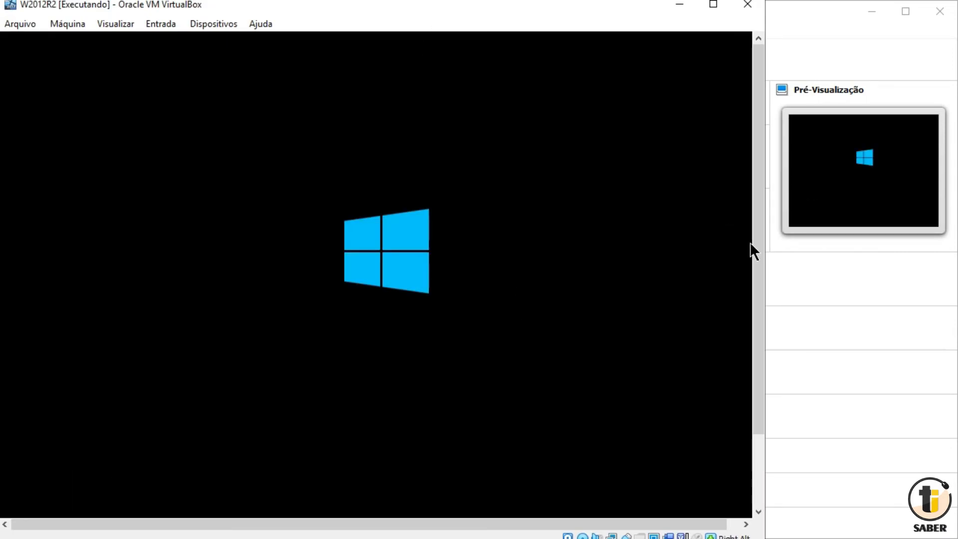
- Accept the Português (Brasil) language, format and ABNT keyboard settings and start the Windows Server 2012 R2 installation
left_click_drag(759, 249, 760, 263)
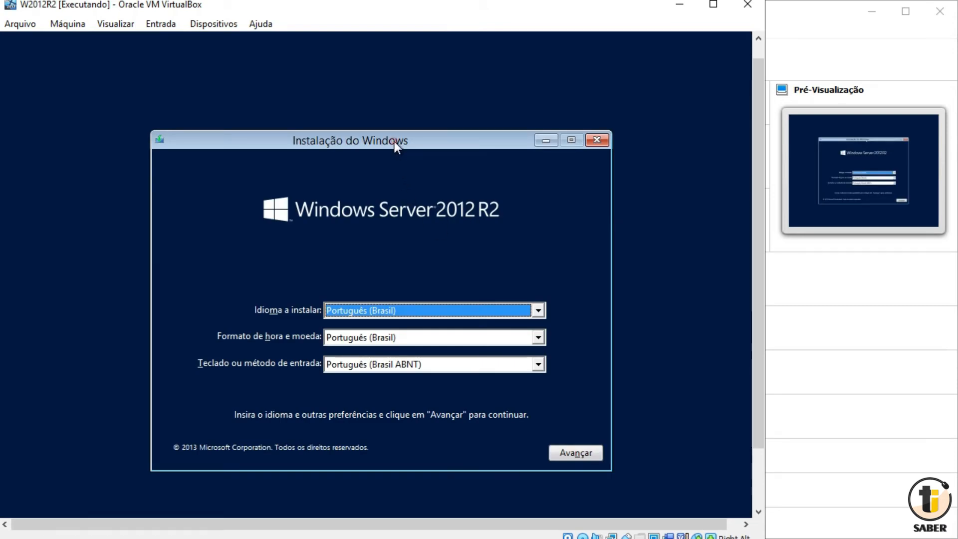
left_click_drag(394, 141, 385, 102)
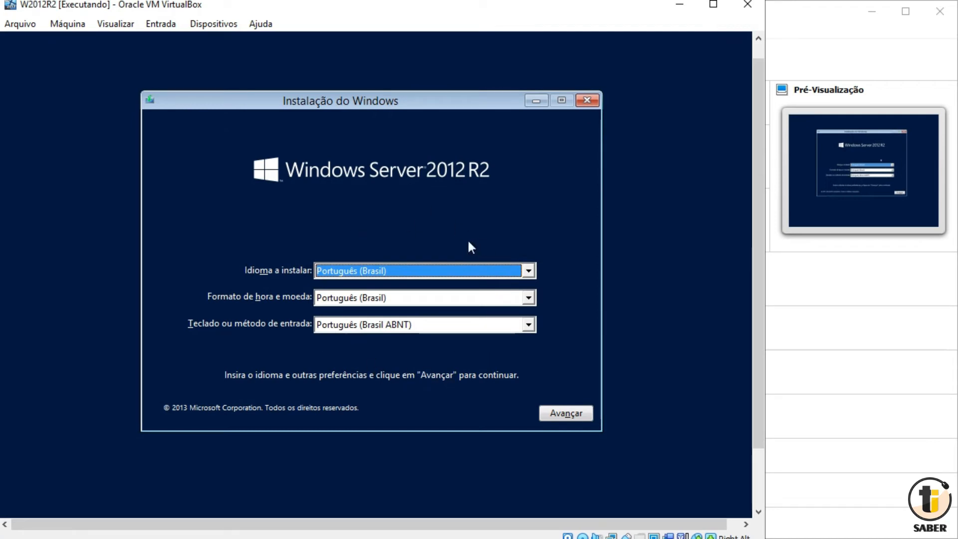
left_click(567, 412)
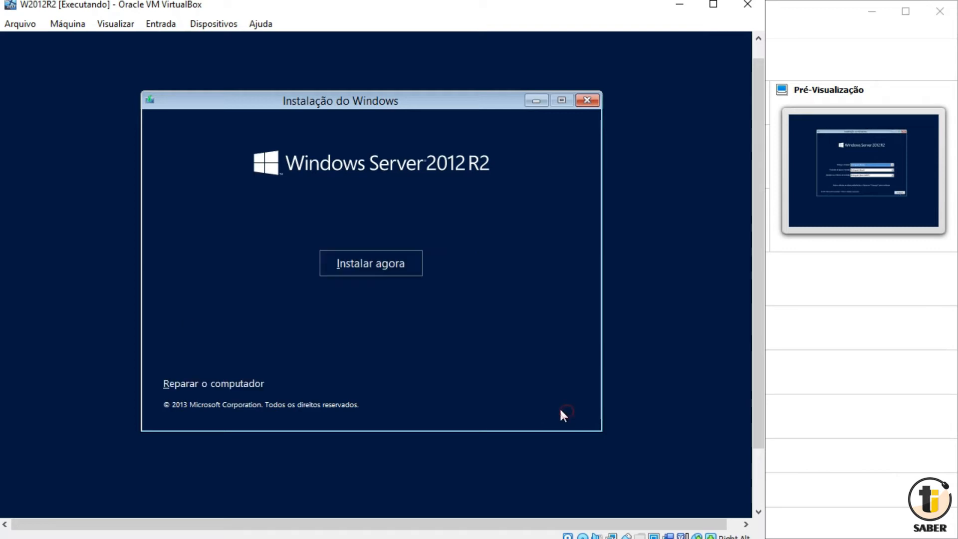
left_click(381, 263)
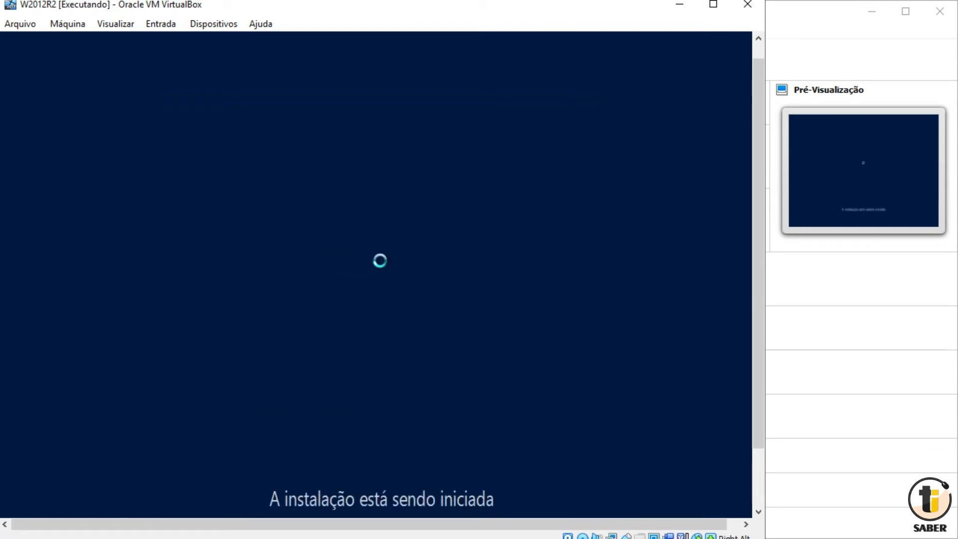
- Choose Windows Server 2012 R2 Datacenter (Servidor com GUI) as the operating system to install and continue to the license terms
left_click_drag(758, 380, 756, 390)
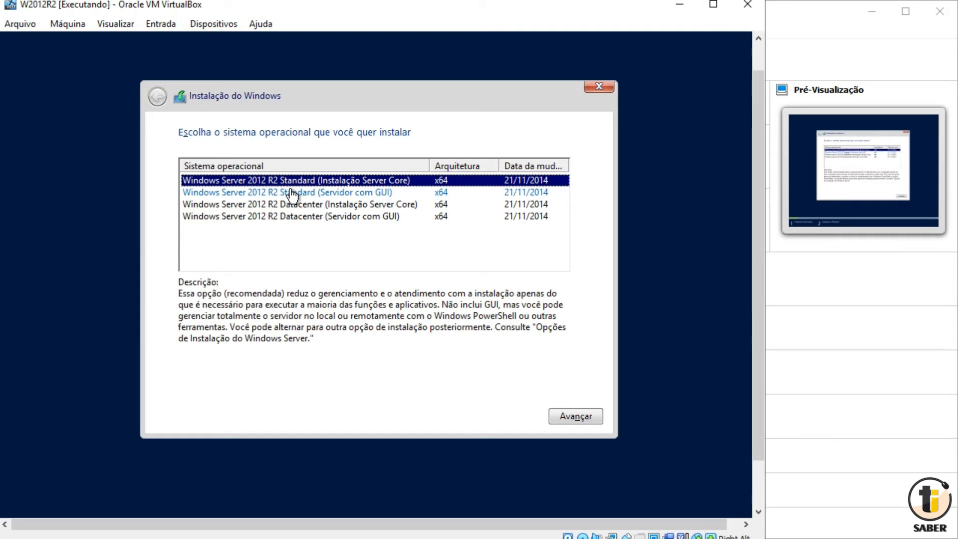
left_click(298, 220)
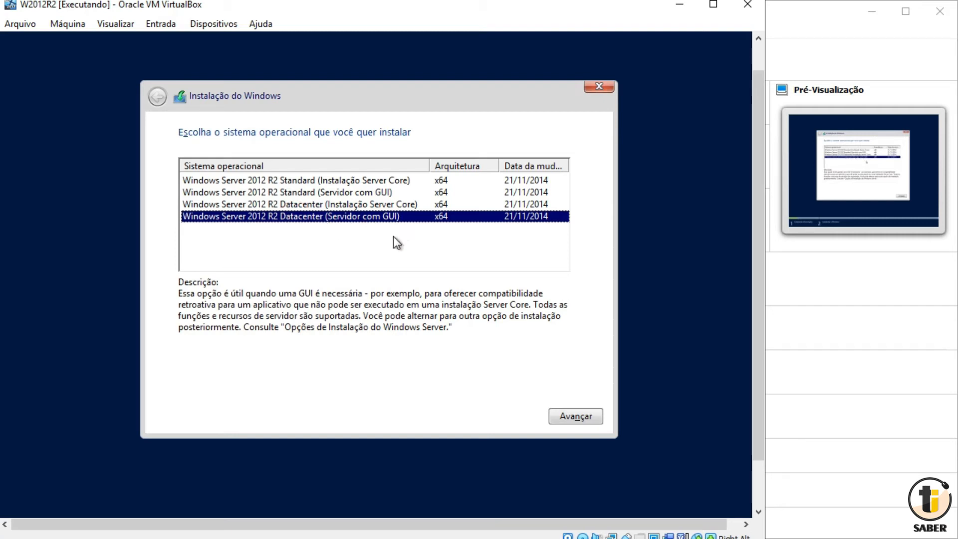
left_click(569, 421)
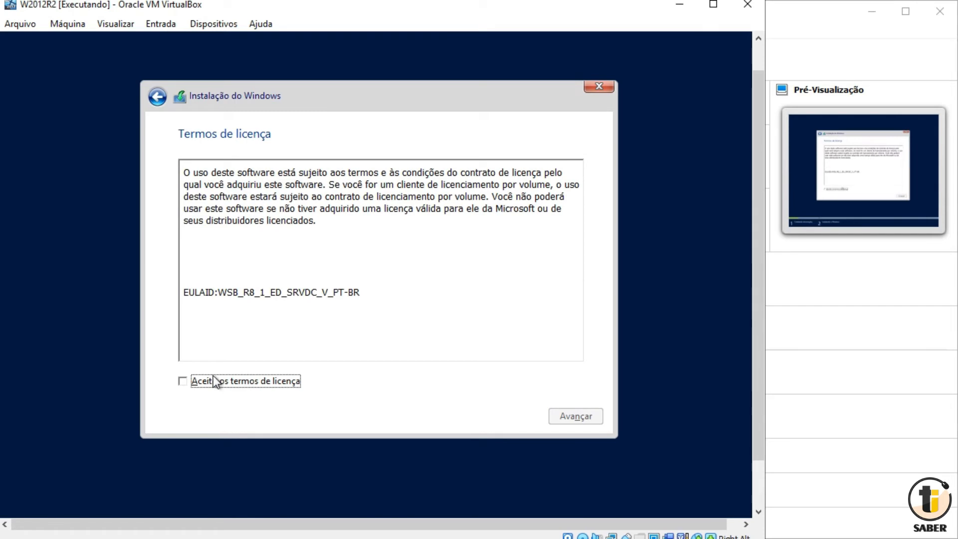
- Accept the license terms and choose the Personalizada installation type (install Windows only)
left_click(187, 381)
left_click(569, 417)
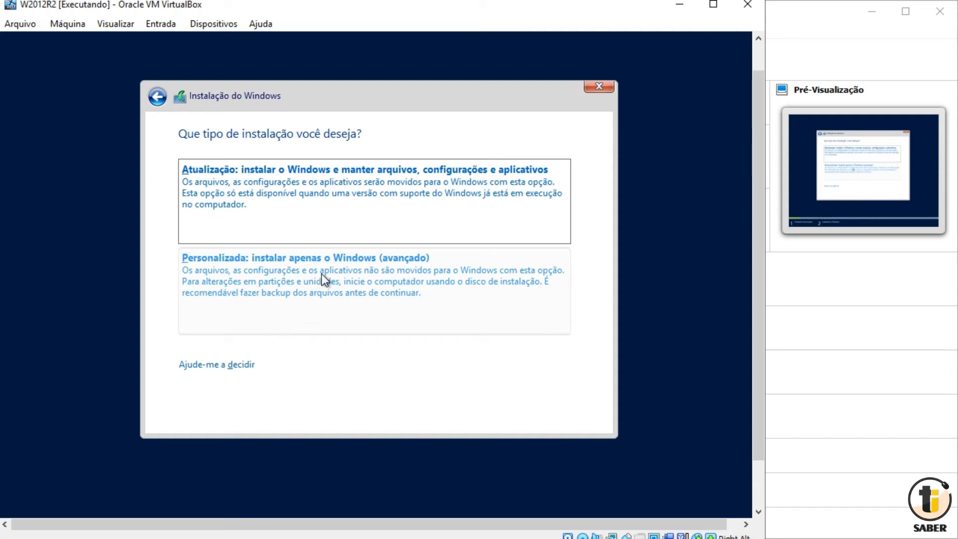
left_click(287, 275)
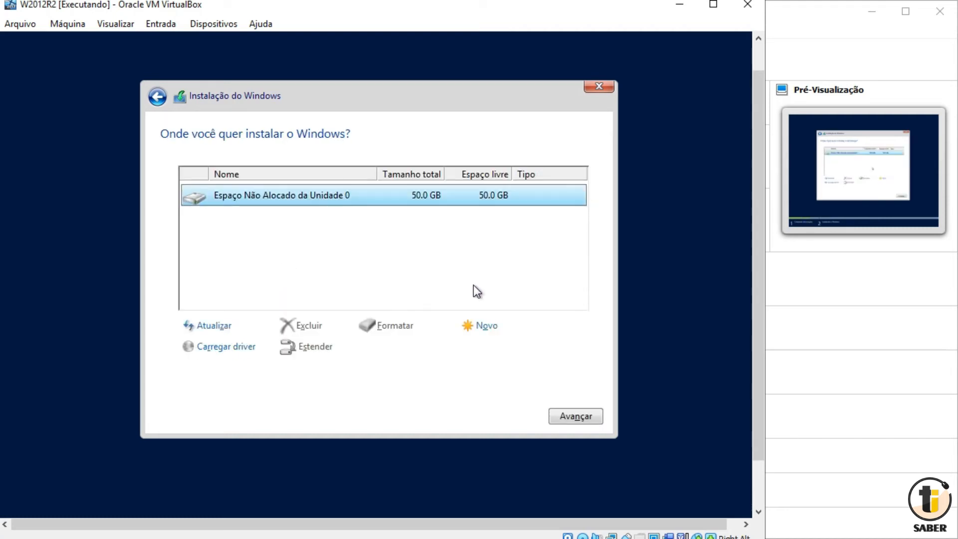
- Create a 51200 MB partition in the unallocated space of Unidade 0 and install Windows on Unidade 0 Partição 2
left_click(487, 328)
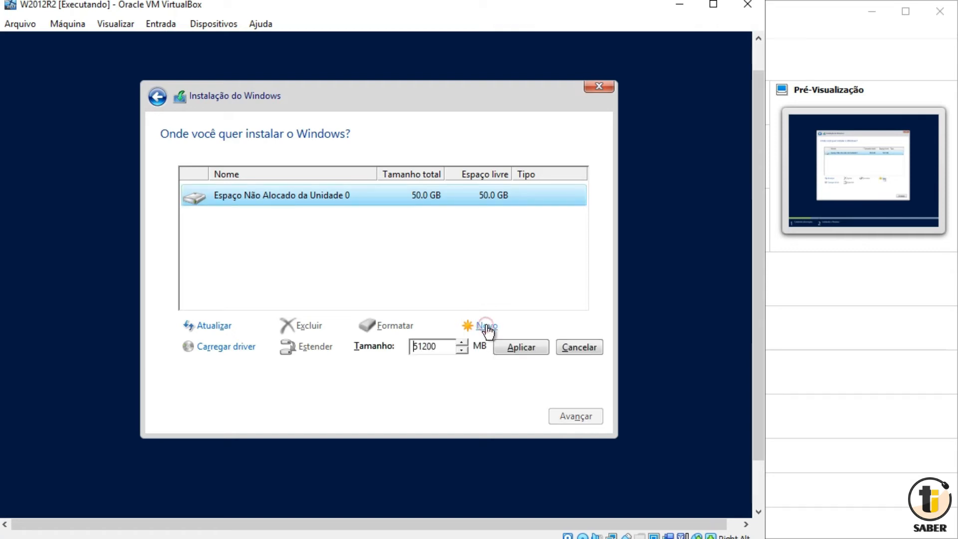
left_click(516, 346)
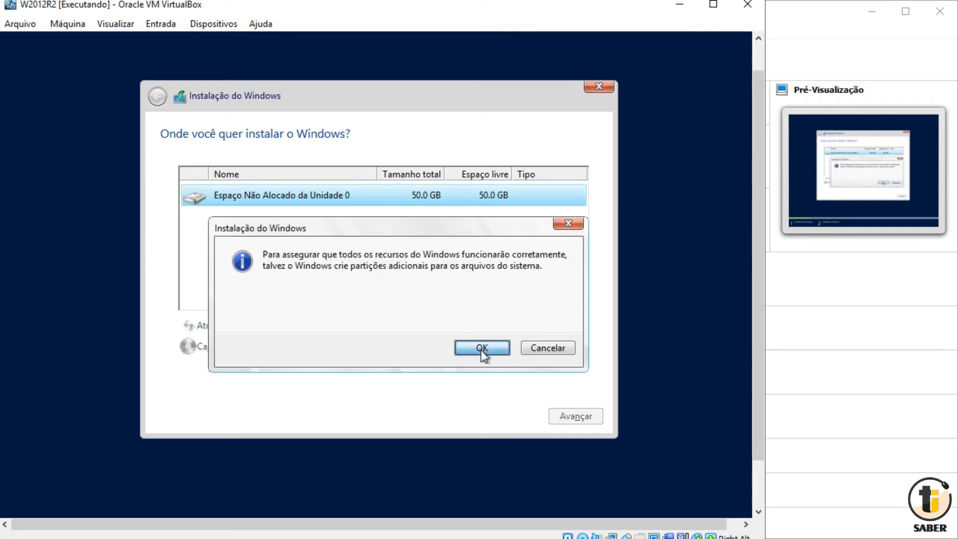
left_click(481, 348)
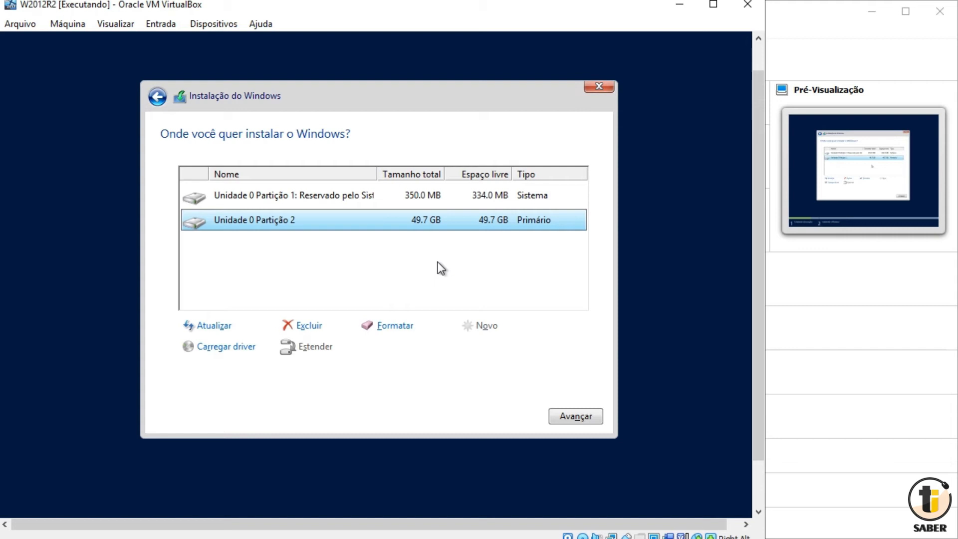
left_click(587, 418)
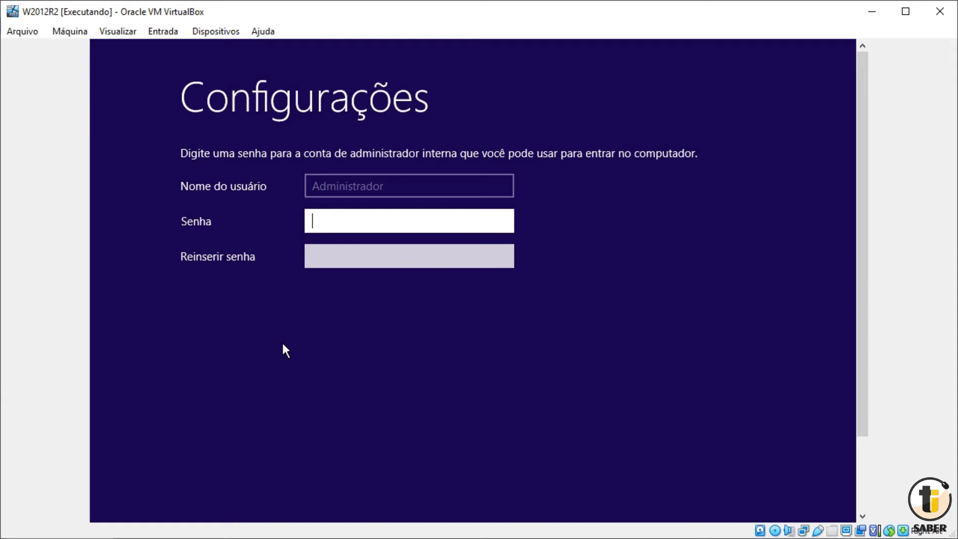
- Enter and re-enter the password for the built-in Administrador account and complete the initial Windows configuration
type("******")
left_click(355, 252)
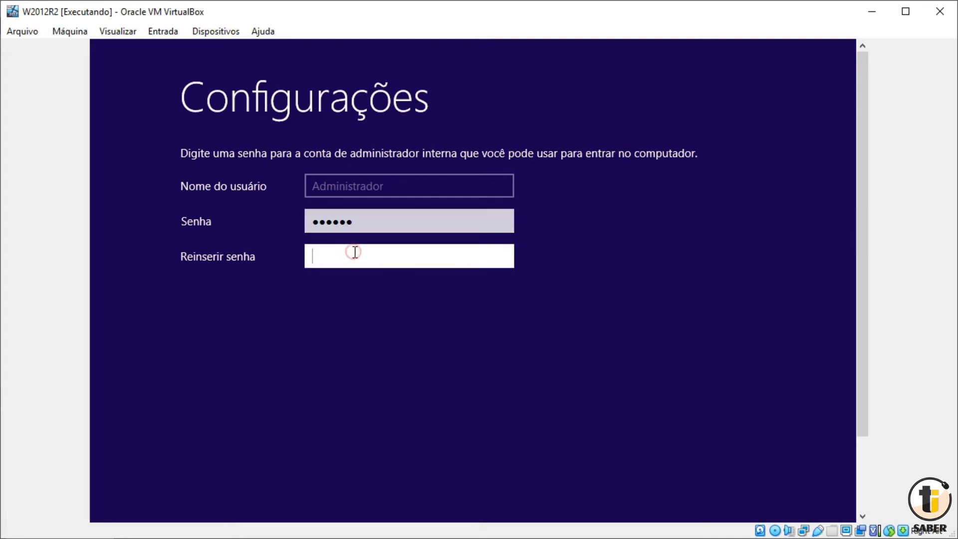
type("••••••")
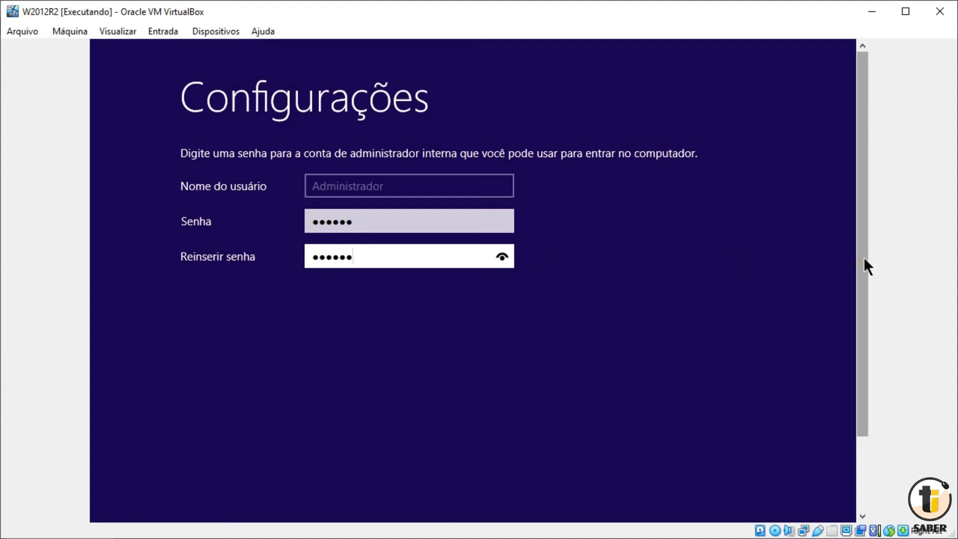
left_click_drag(861, 253, 859, 352)
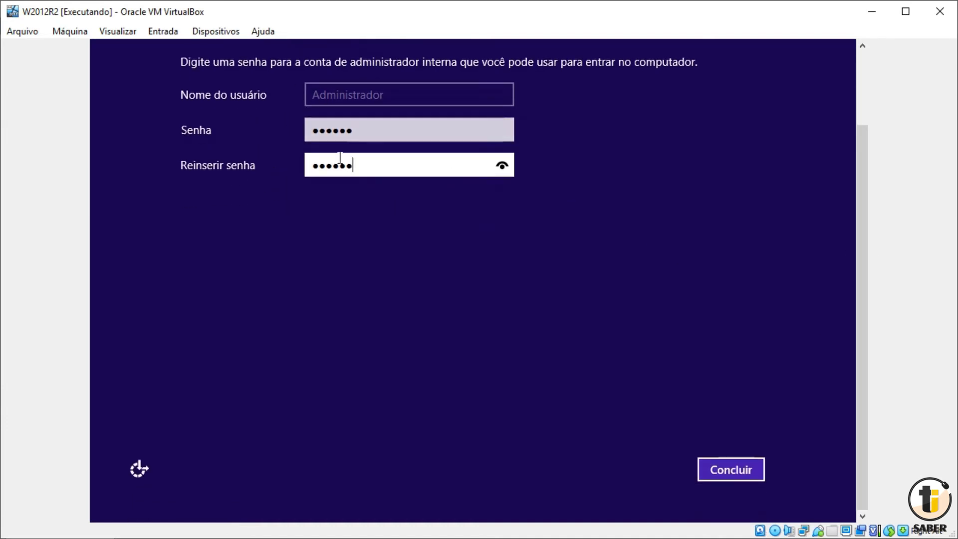
left_click(737, 469)
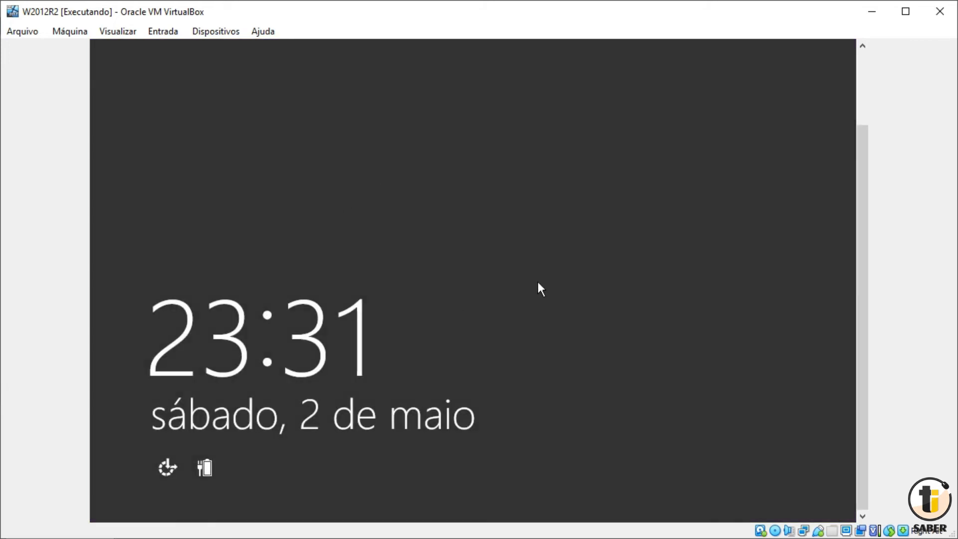
- Send the Ctrl-Alt-Del combination to the guest to bring up the Administrador sign-in
left_click_drag(866, 229, 868, 149)
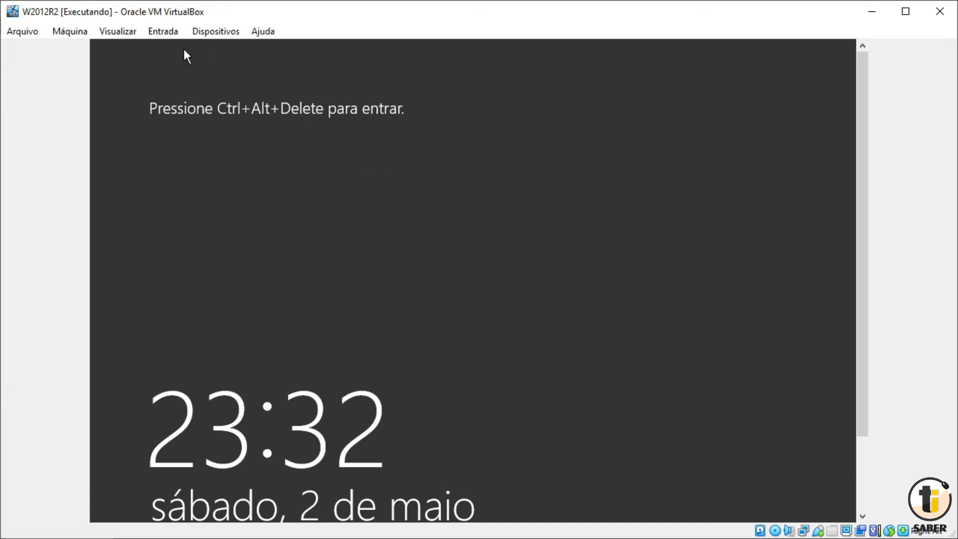
left_click(173, 29)
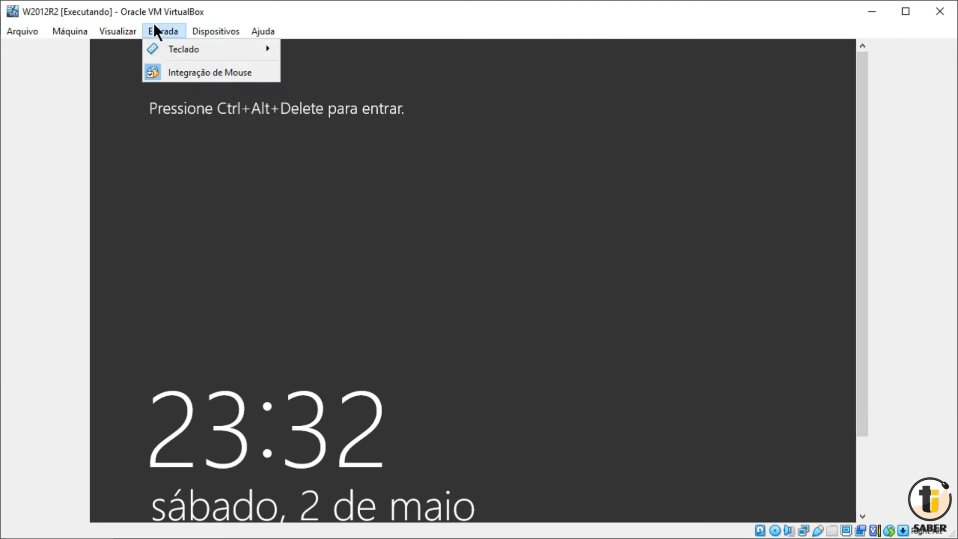
mouse_move(166, 45)
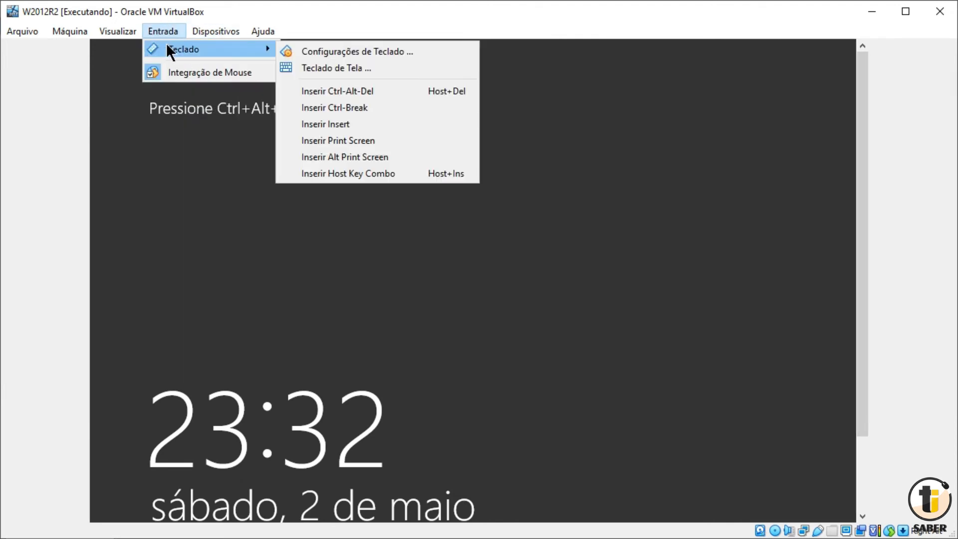
left_click(364, 88)
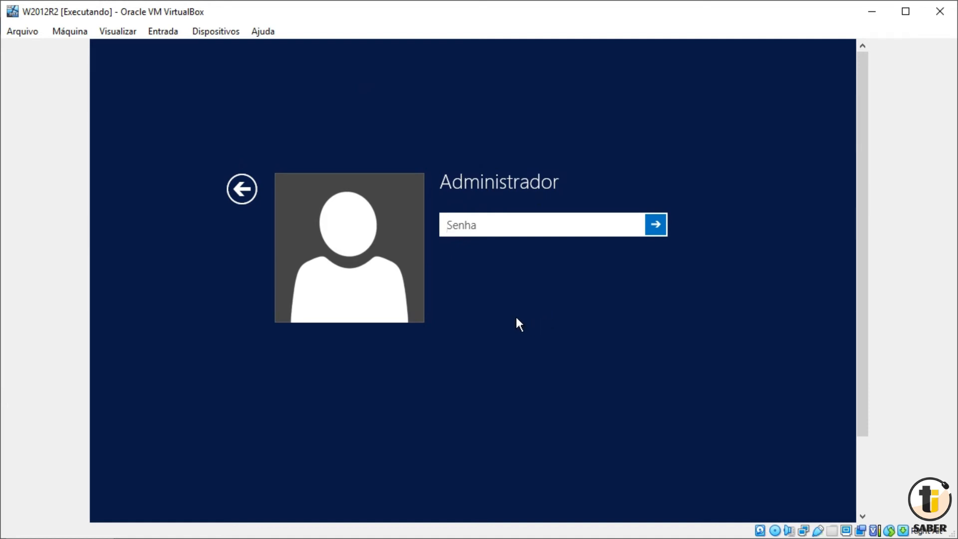
- Sign in to the Administrador account with its password, re-entering the password after the first attempt
type("•••••")
key("Return")
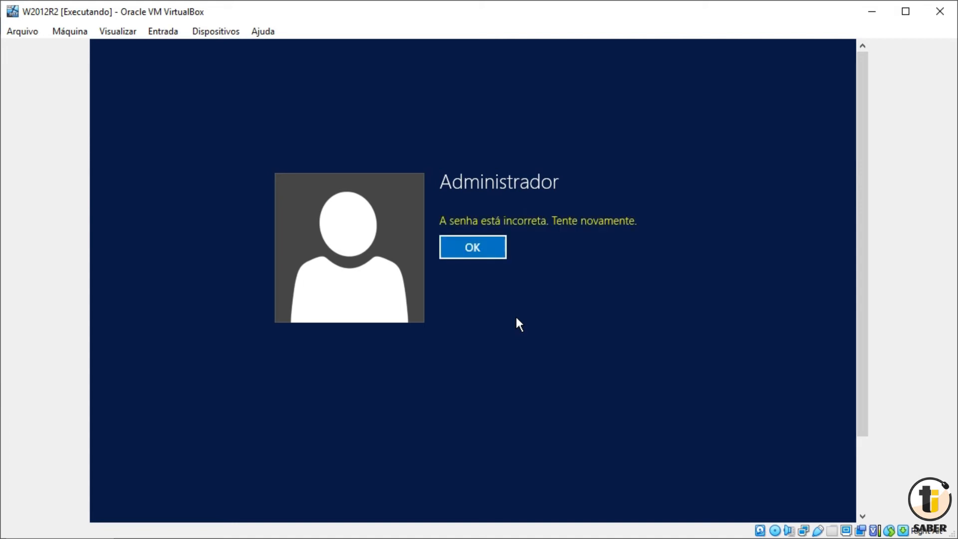
key("Return")
left_click(501, 216)
type("••••••")
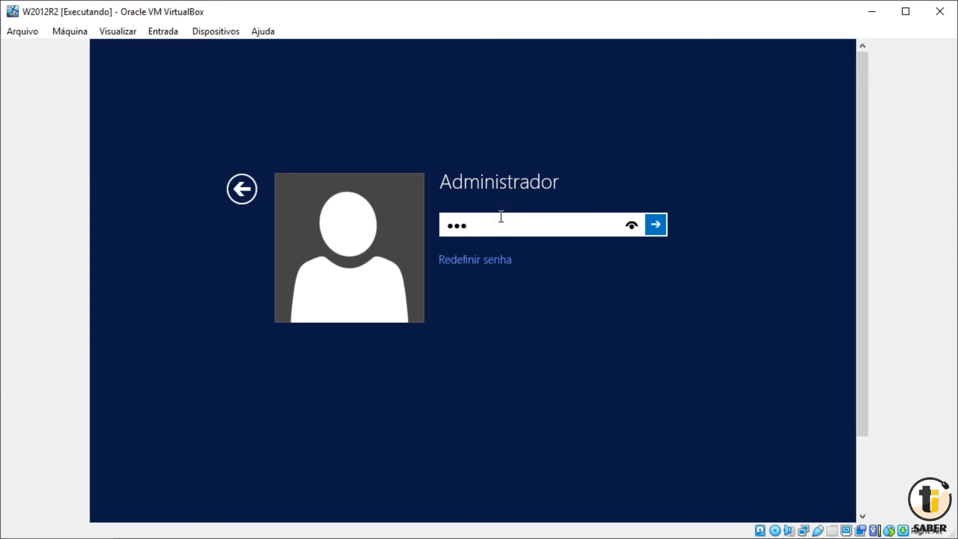
key("Return")
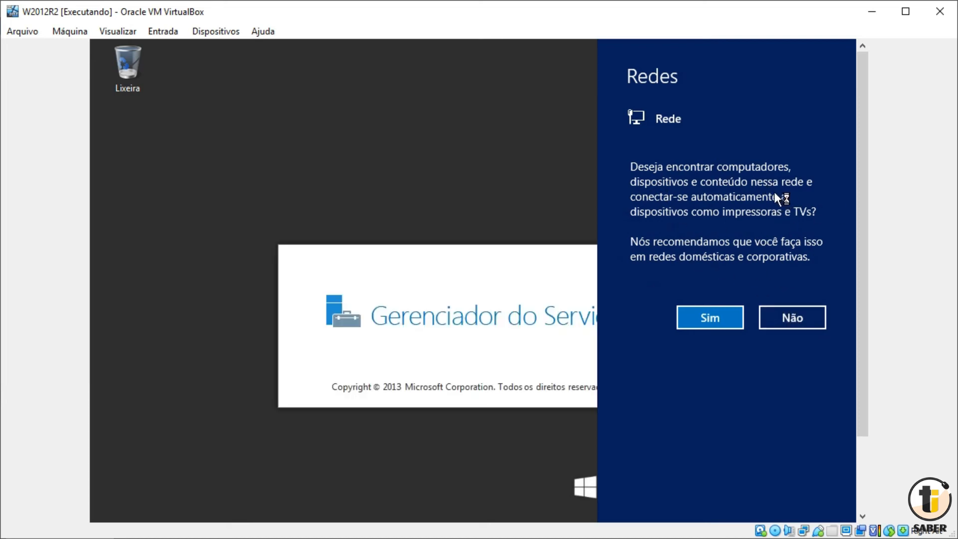
- Allow the server to find computers, devices and content on the network
left_click(720, 320)
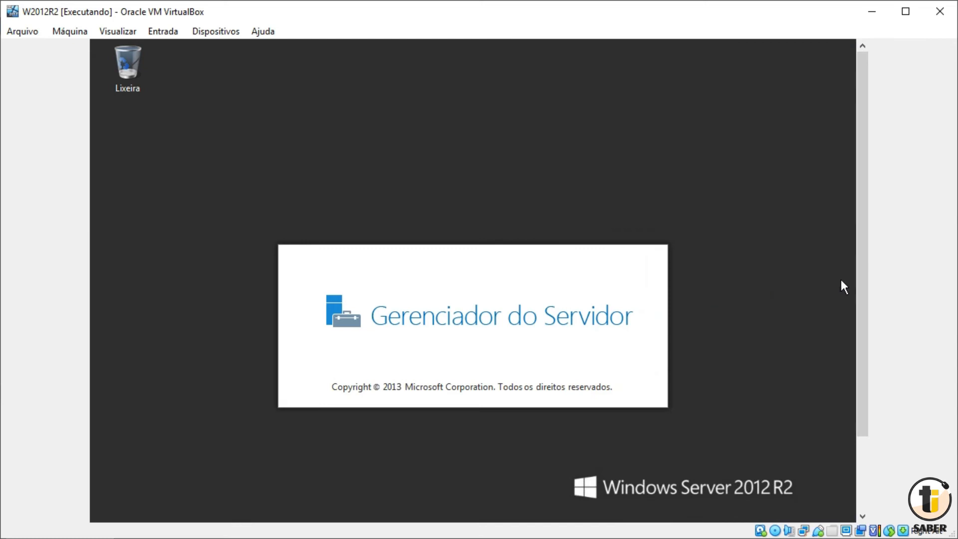
left_click_drag(864, 222, 865, 323)
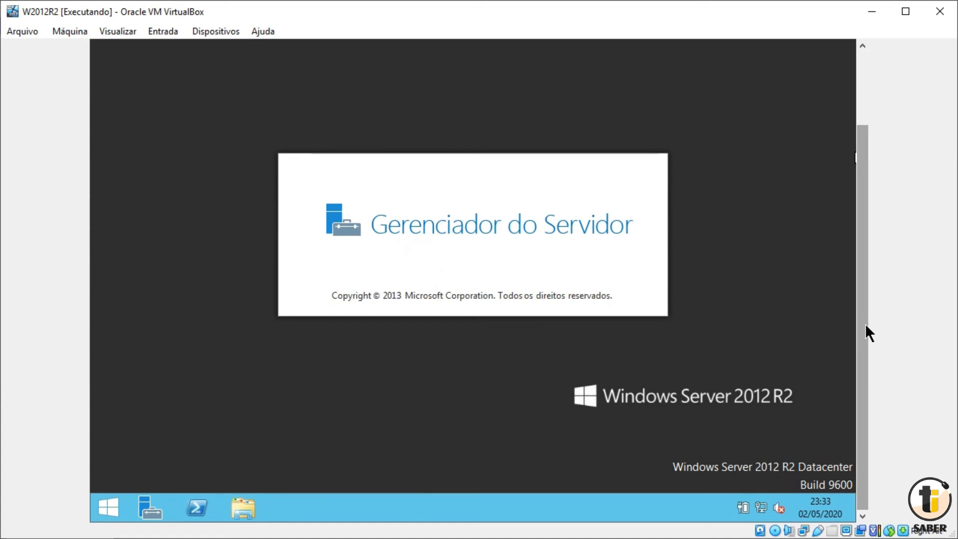
left_click_drag(866, 323, 859, 290)
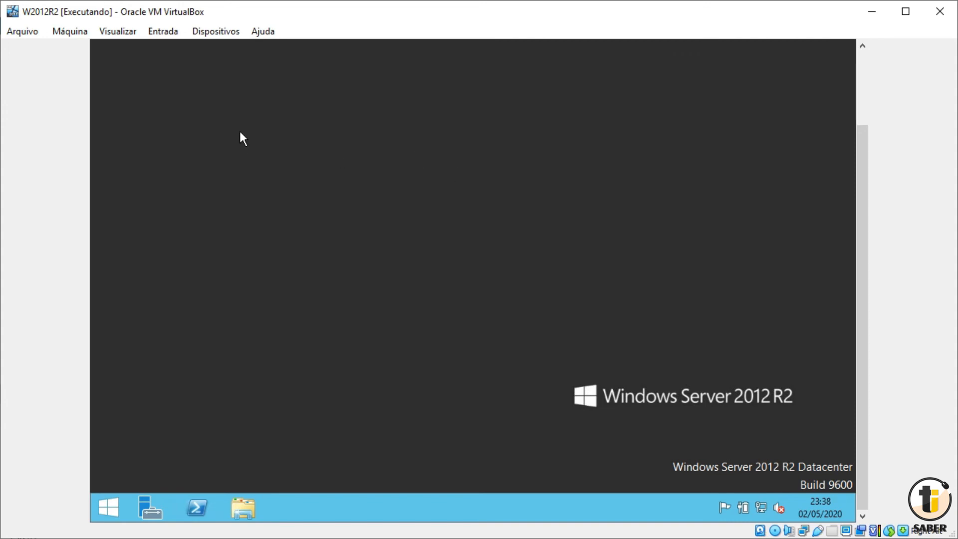
- Set both the shared clipboard (Área de Transferência Compartilhada) and drag-and-drop (Arrastar e Soltar) of the machine to Bi-direcional
left_click(220, 32)
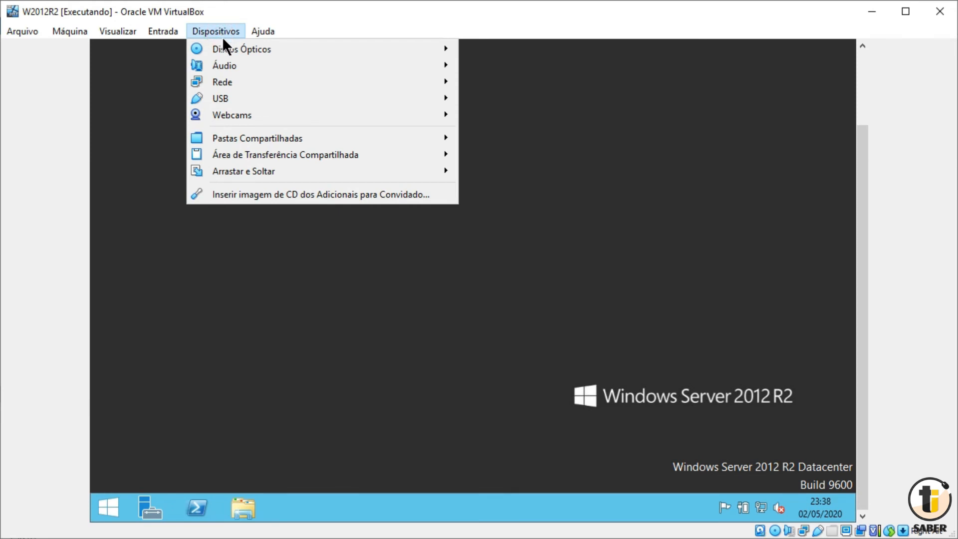
mouse_move(270, 155)
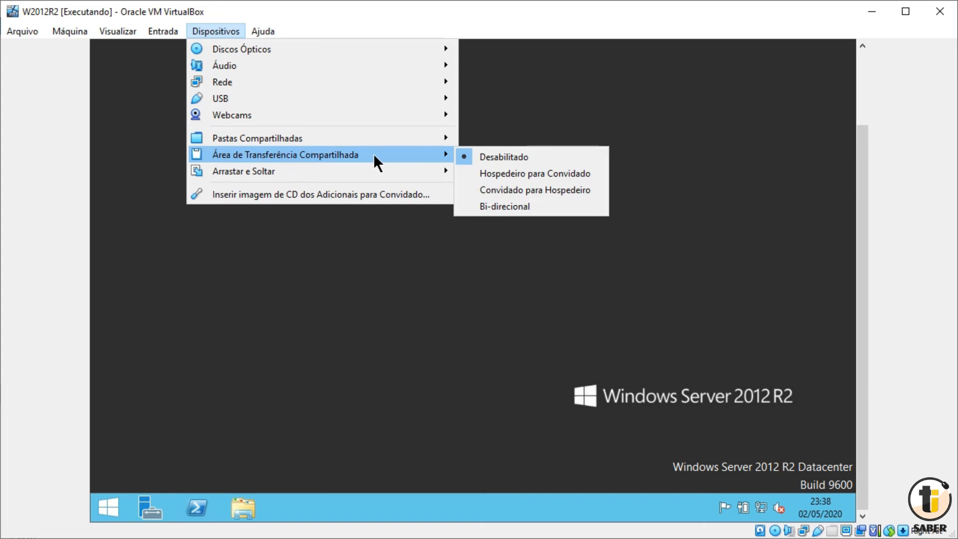
left_click(505, 205)
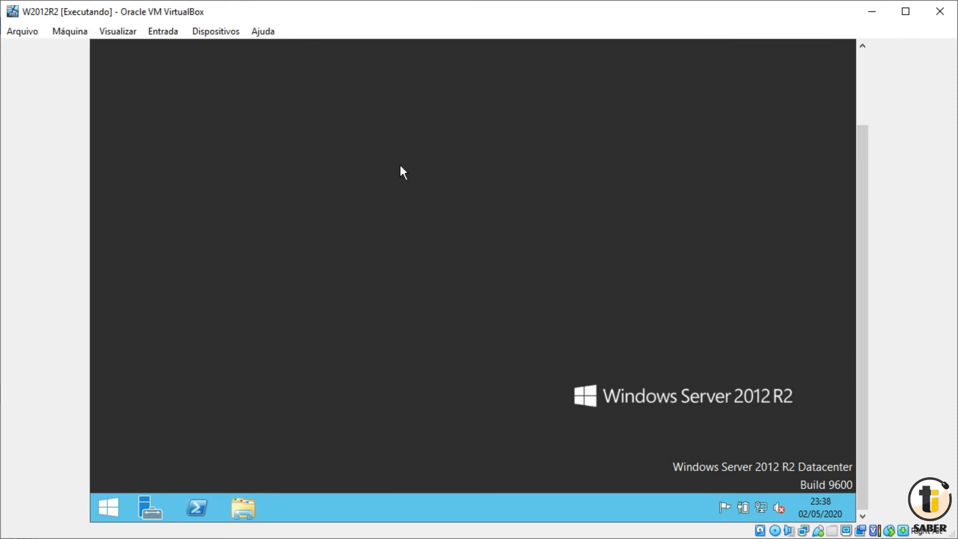
left_click(223, 32)
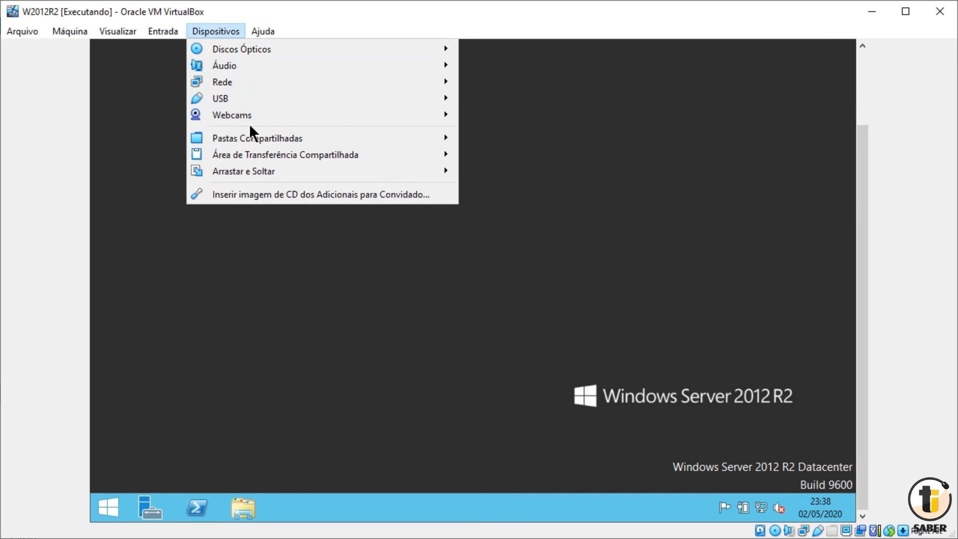
mouse_move(264, 171)
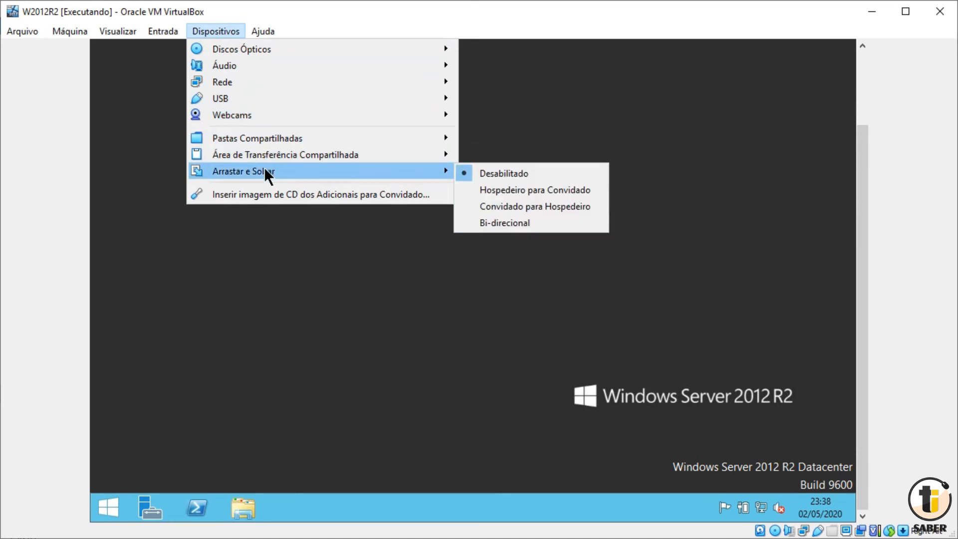
left_click(509, 224)
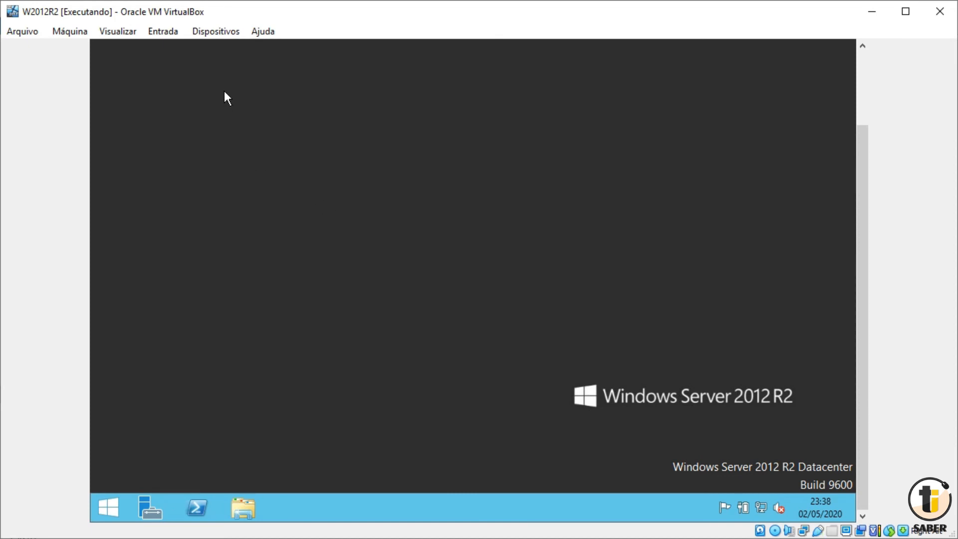
- Insert the Guest Additions CD image into the machine and open CD drive D: in the guest's file explorer
left_click(227, 31)
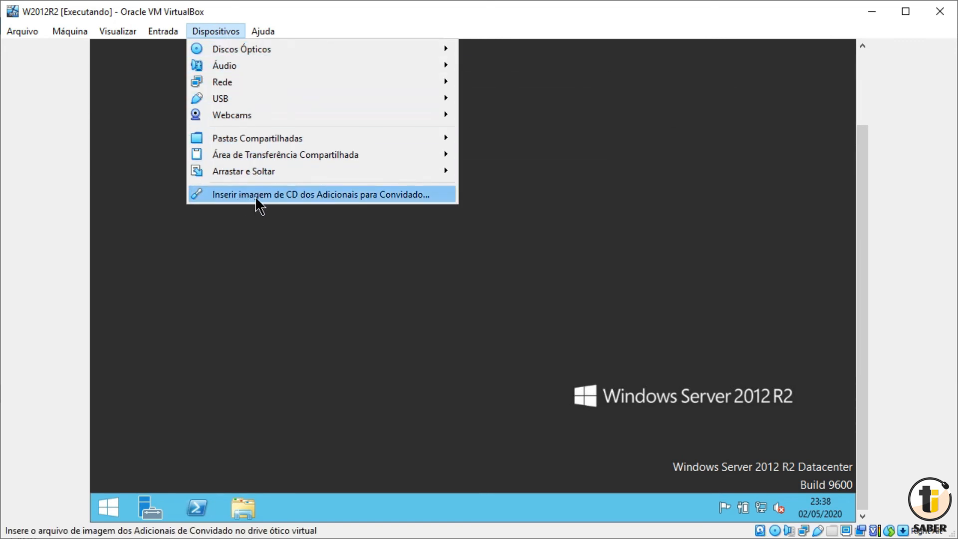
left_click(353, 195)
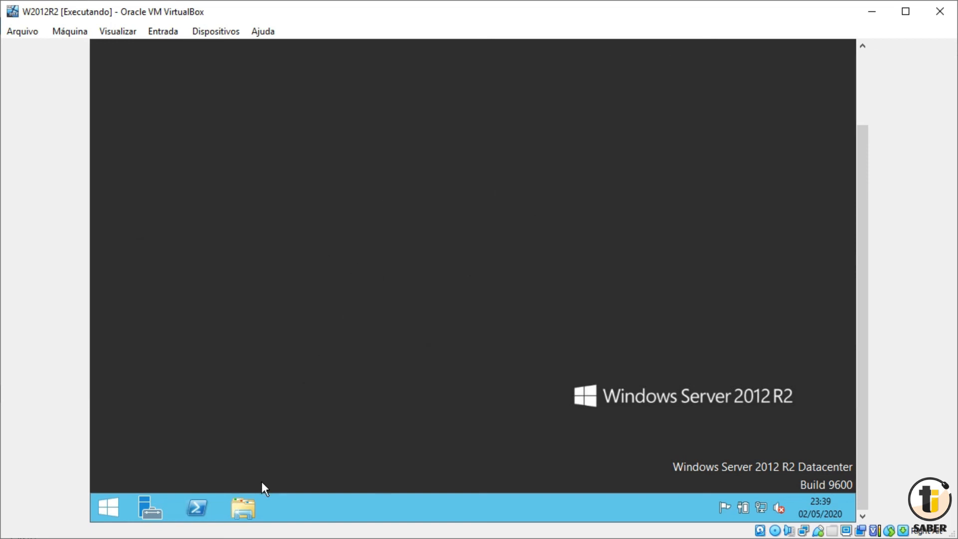
left_click(242, 509)
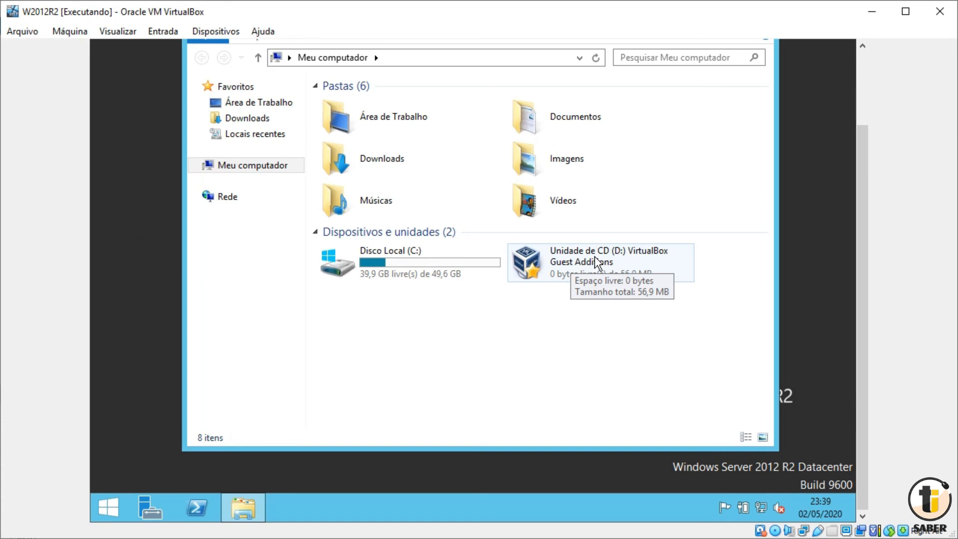
double_click(595, 262)
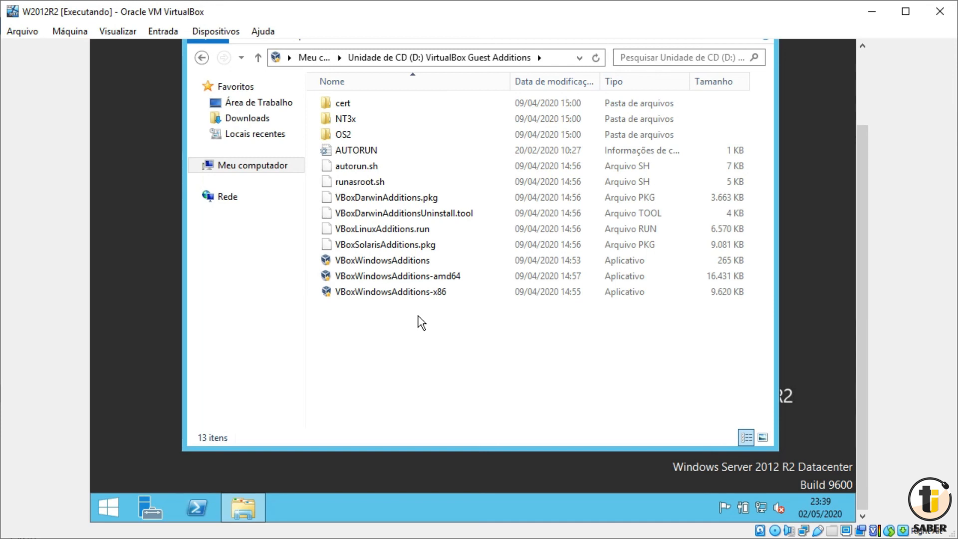
- Launch the 64-bit installer VBoxWindowsAdditions-amd64 from the Guest Additions CD
left_click(433, 275)
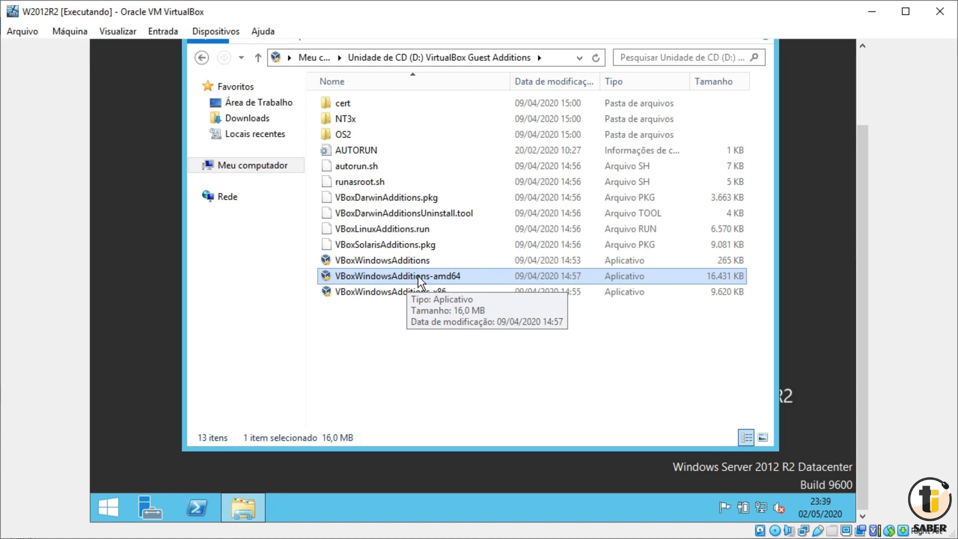
left_click(410, 293)
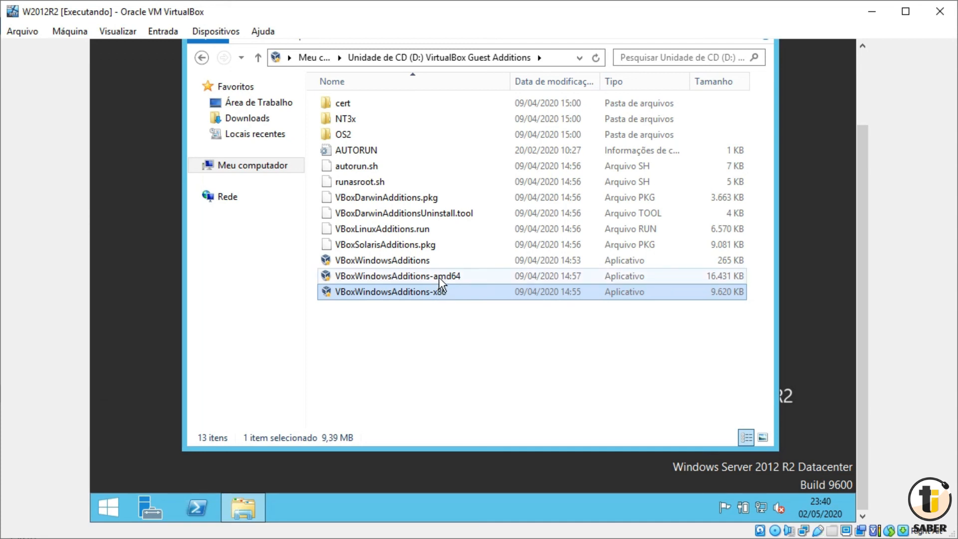
left_click(423, 276)
double_click(436, 274)
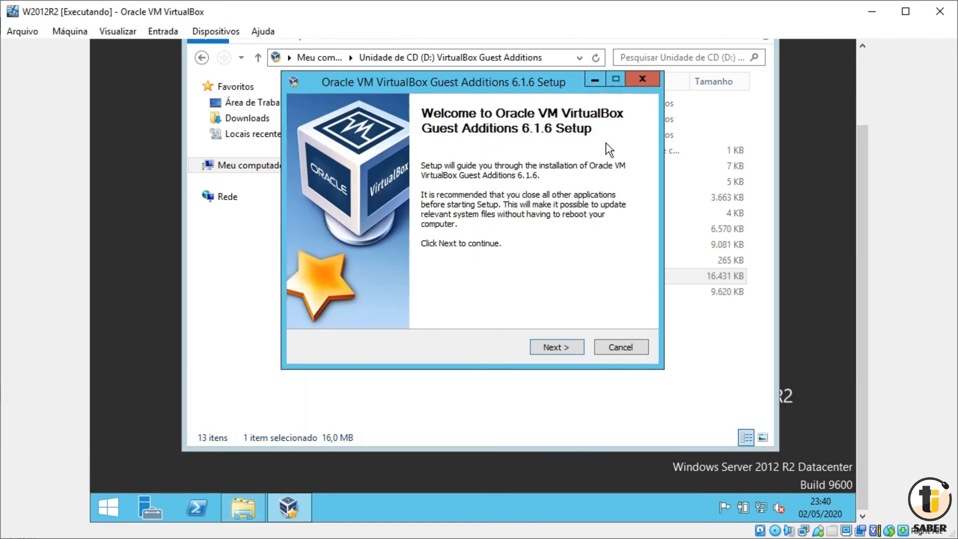
- Install VirtualBox Guest Additions 6.1.6 with the default options, installing the Oracle Corporation device software and keeping that publisher always trusted
left_click(558, 345)
left_click(559, 345)
left_click(559, 345)
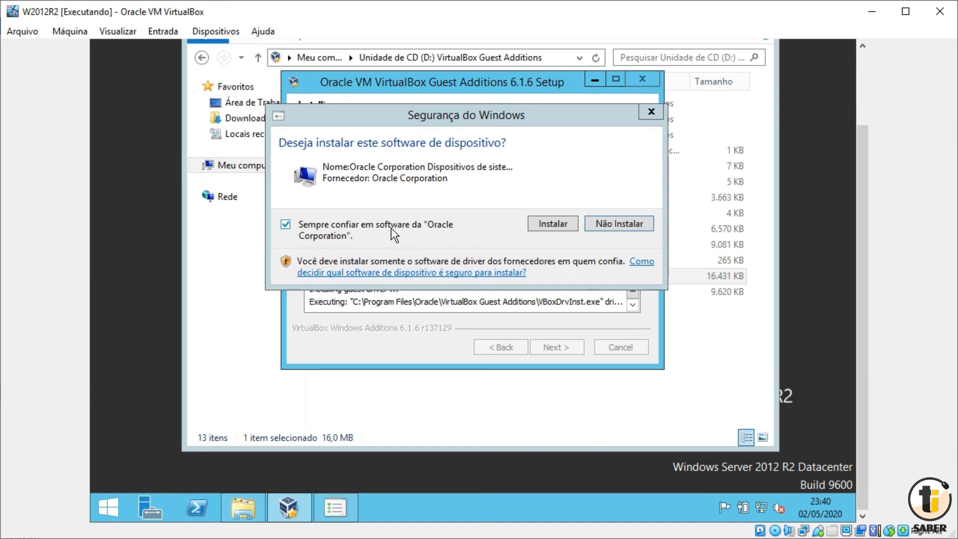
left_click(555, 221)
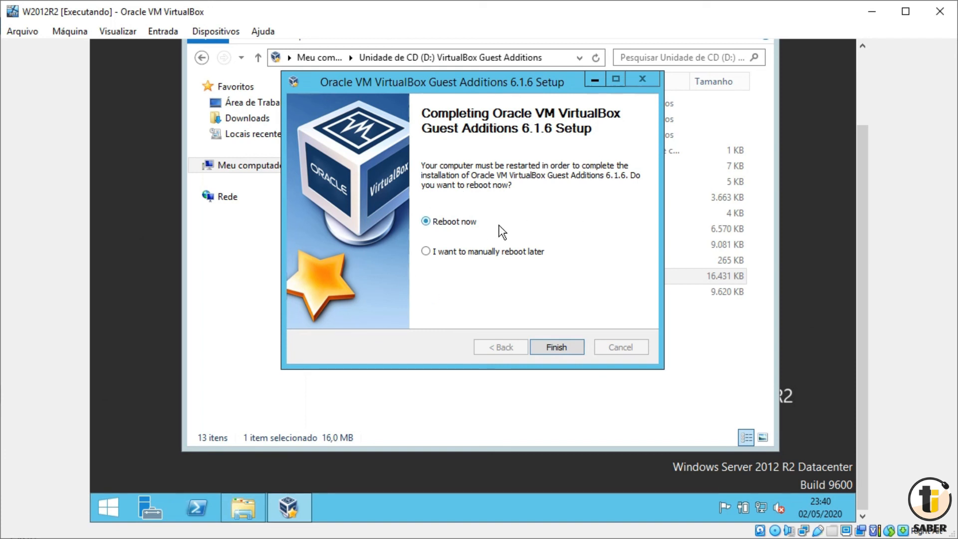
- Review the machine's shared clipboard and drag-and-drop settings and finish the Guest Additions setup with Reboot now
left_click(227, 31)
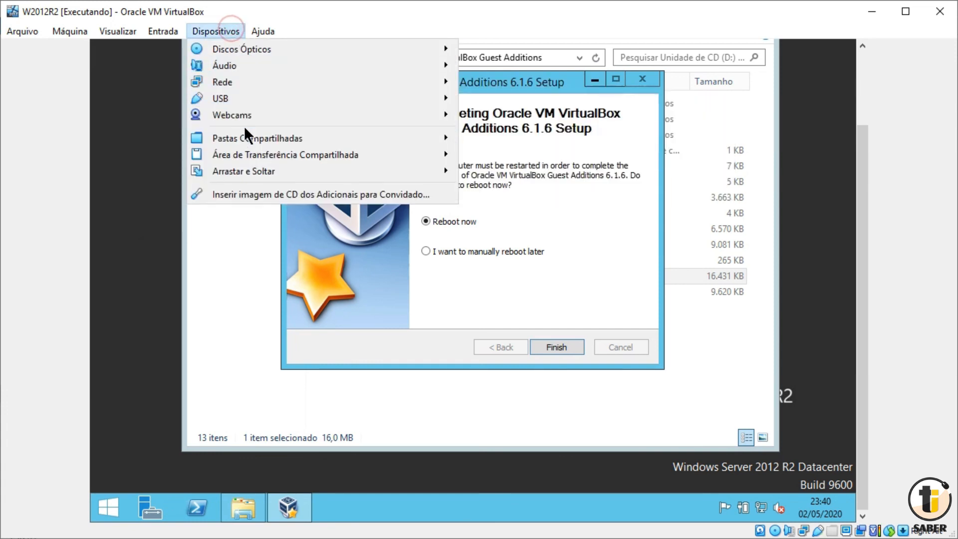
mouse_move(253, 153)
mouse_move(317, 167)
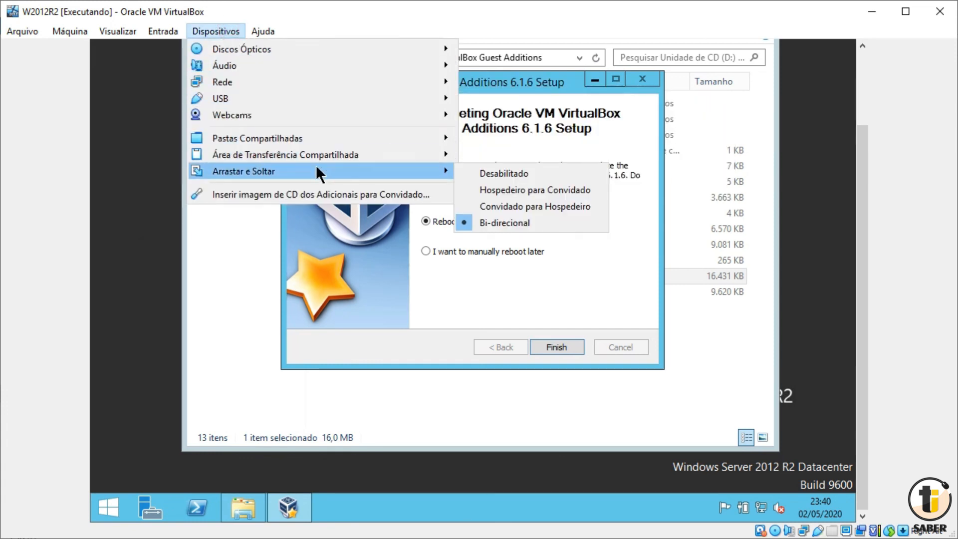
left_click(588, 259)
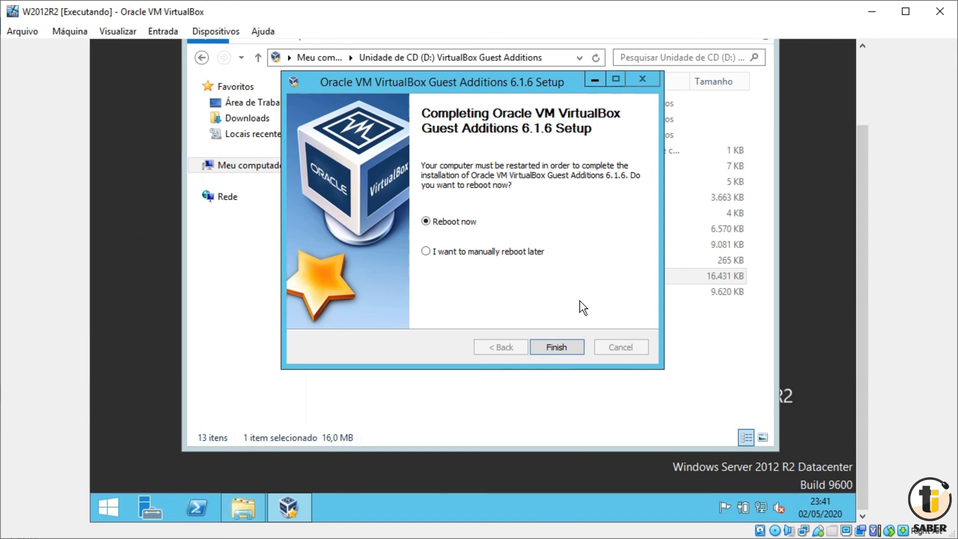
left_click(555, 346)
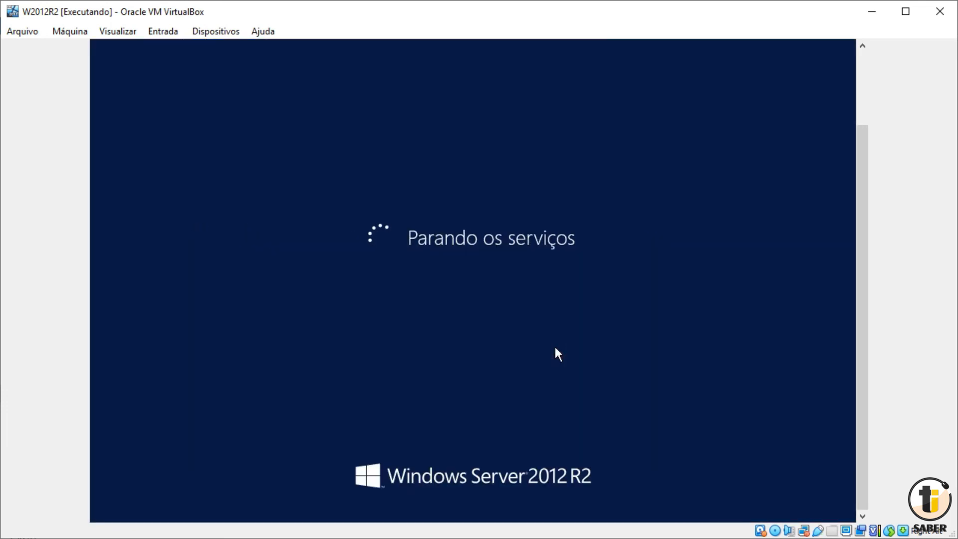